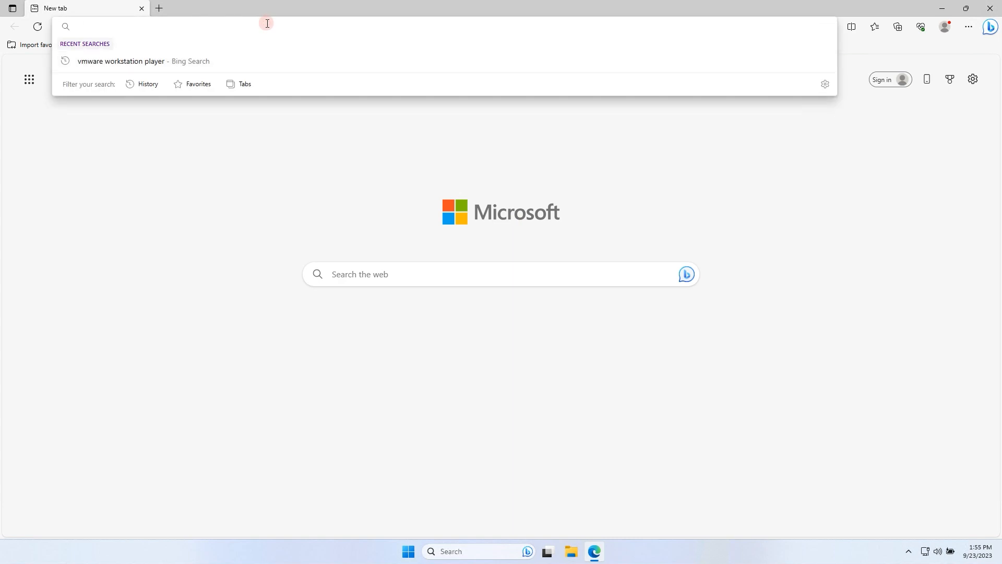
Search the web for "vmware workstation player".
{"action": "type", "text": "VM ware wor"}
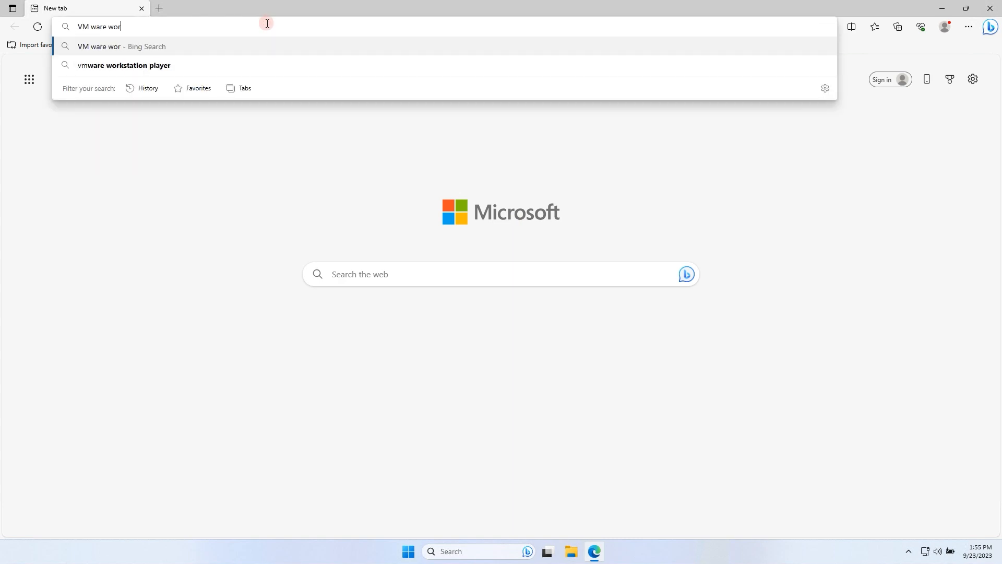
{"action": "type", "text": "k"}
{"action": "key", "text": "Down"}
{"action": "key", "text": "Down"}
{"action": "key", "text": "Return"}
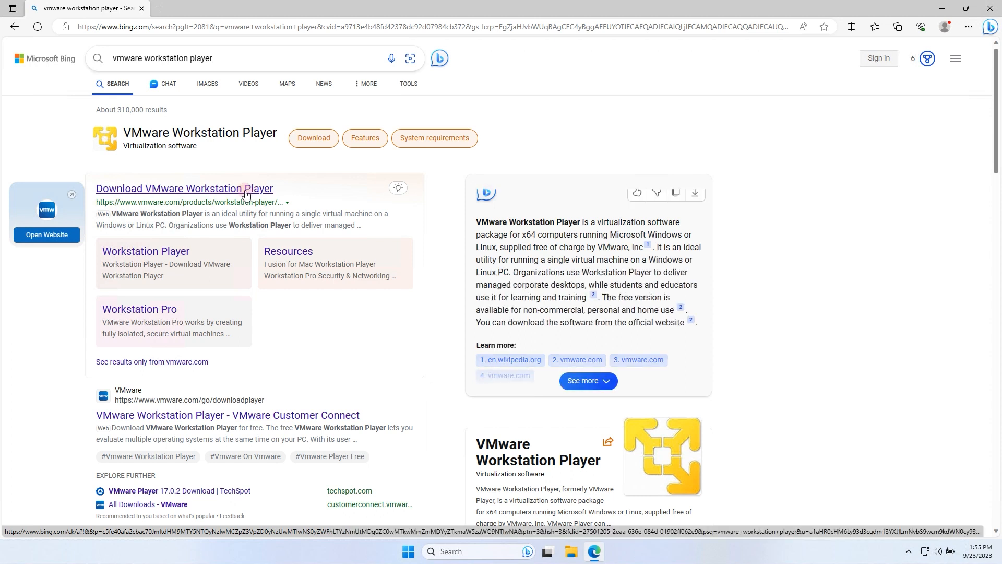
Open the Download VMware Workstation Player page on vmware.com and download Workstation 17 Player for Windows.
{"action": "left_click", "coordinate": [242, 191]}
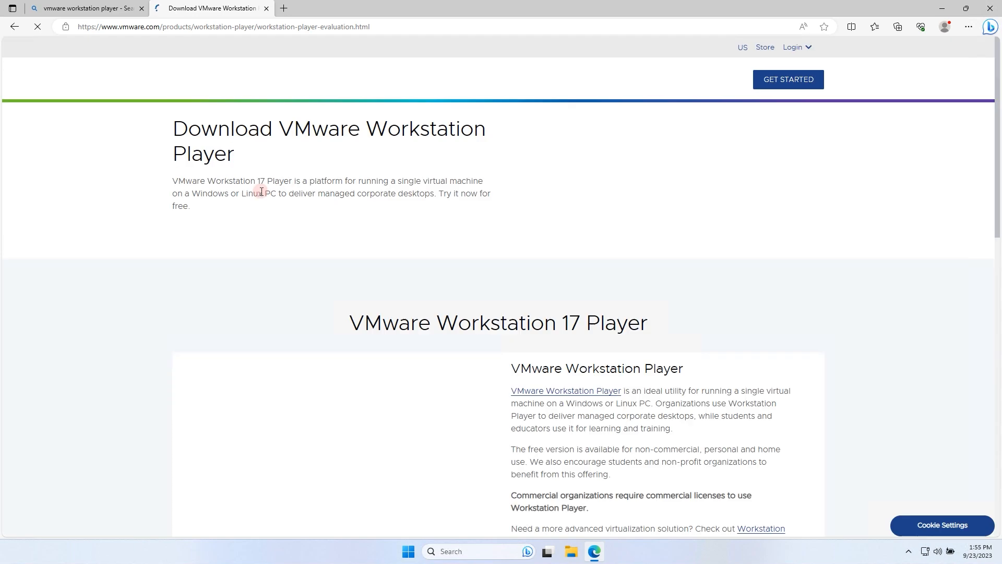
{"action": "scroll", "coordinate": [596, 230], "scroll_direction": "down", "scroll_amount": 5}
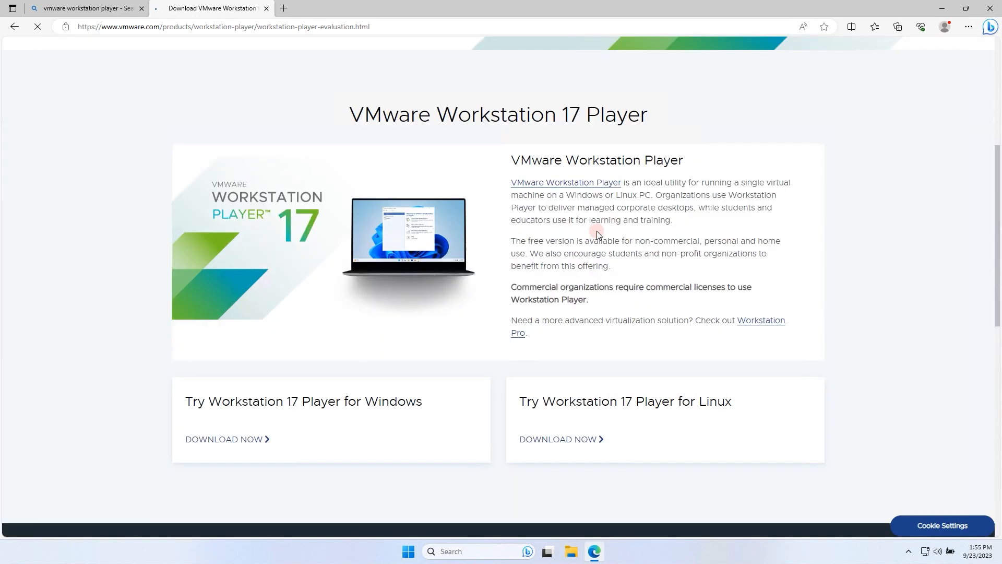
{"action": "scroll", "coordinate": [596, 230], "scroll_direction": "down", "scroll_amount": 3}
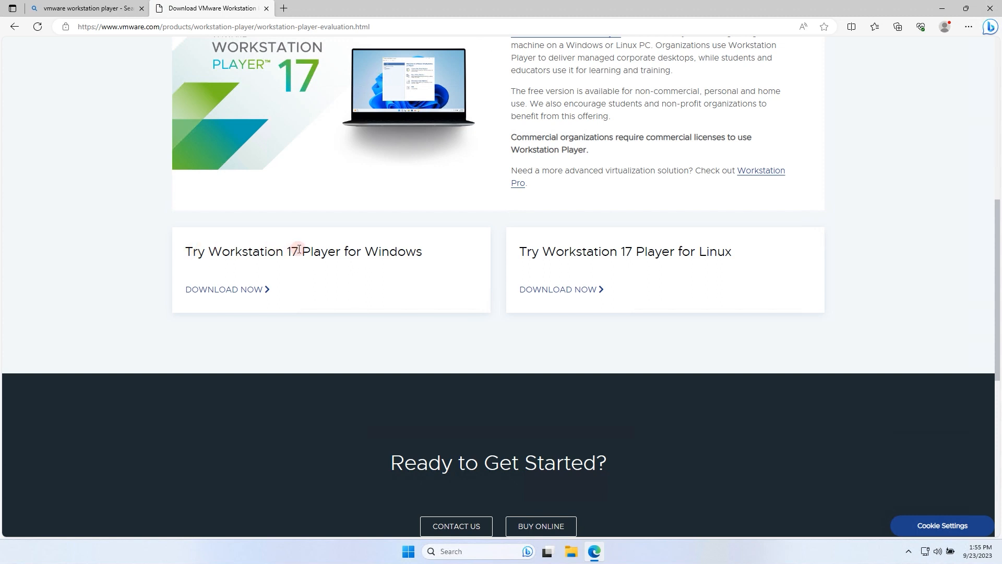
{"action": "left_click", "coordinate": [218, 291]}
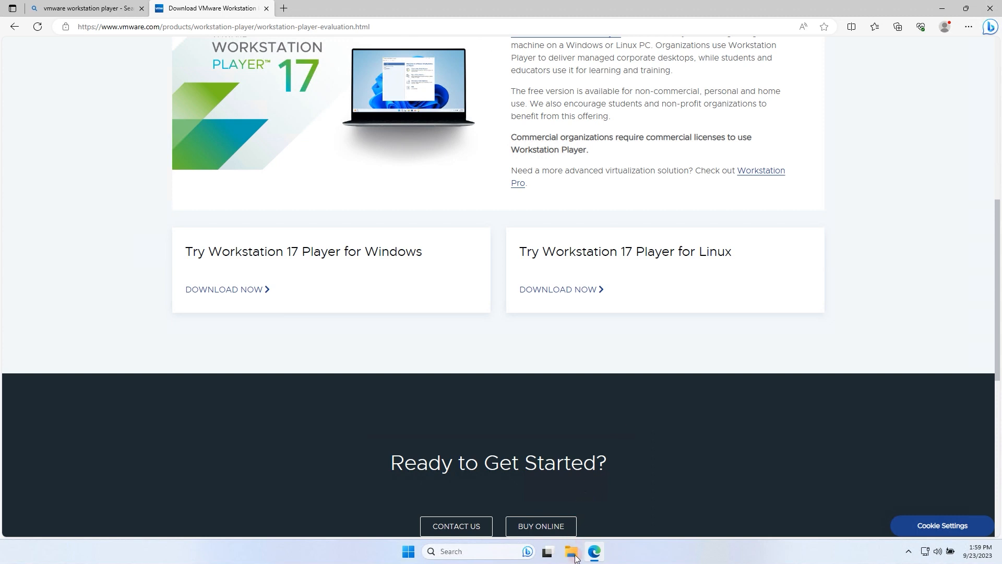
Open the Downloads folder in File Explorer and run the downloaded VMware Workstation Player installer.
{"action": "left_click", "coordinate": [575, 556]}
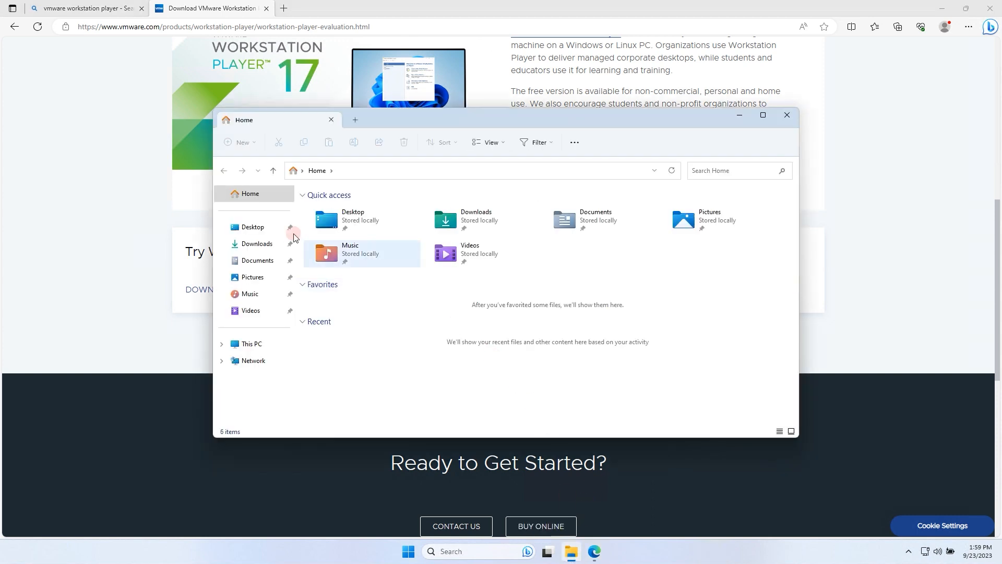
{"action": "left_click", "coordinate": [258, 244]}
{"action": "double_click", "coordinate": [338, 224]}
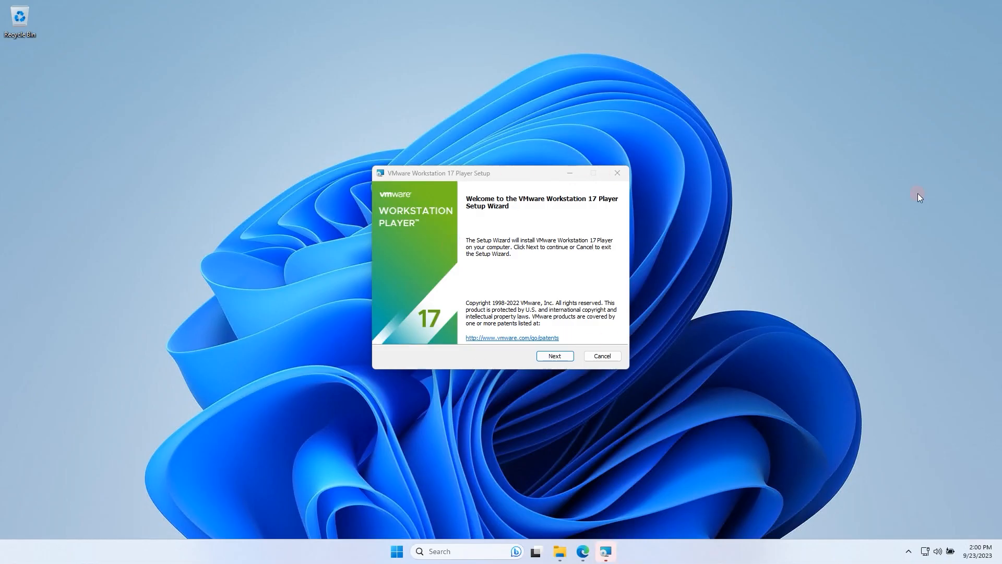
Accept the VMware end-user license agreement and proceed past the compatibility notice to the custom setup options.
{"action": "left_click", "coordinate": [555, 356]}
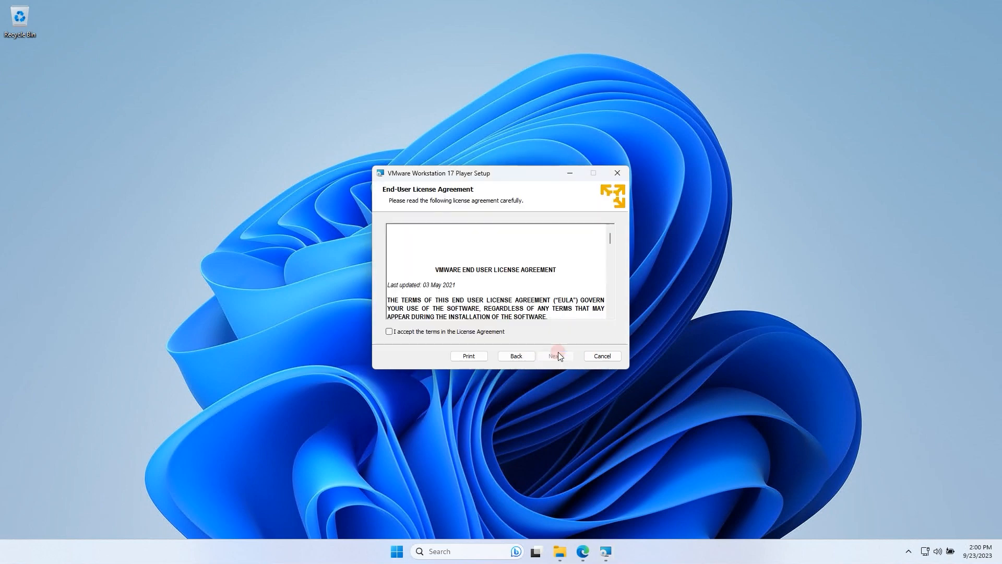
{"action": "left_click", "coordinate": [389, 331]}
{"action": "left_click_drag", "start_coordinate": [611, 252], "coordinate": [599, 313]}
{"action": "left_click", "coordinate": [555, 355]}
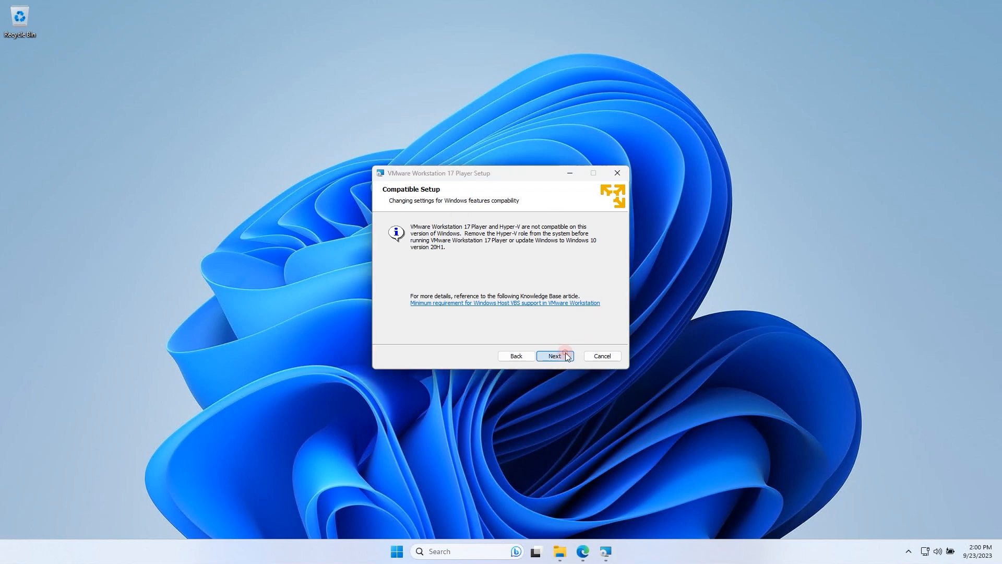
{"action": "left_click", "coordinate": [565, 353]}
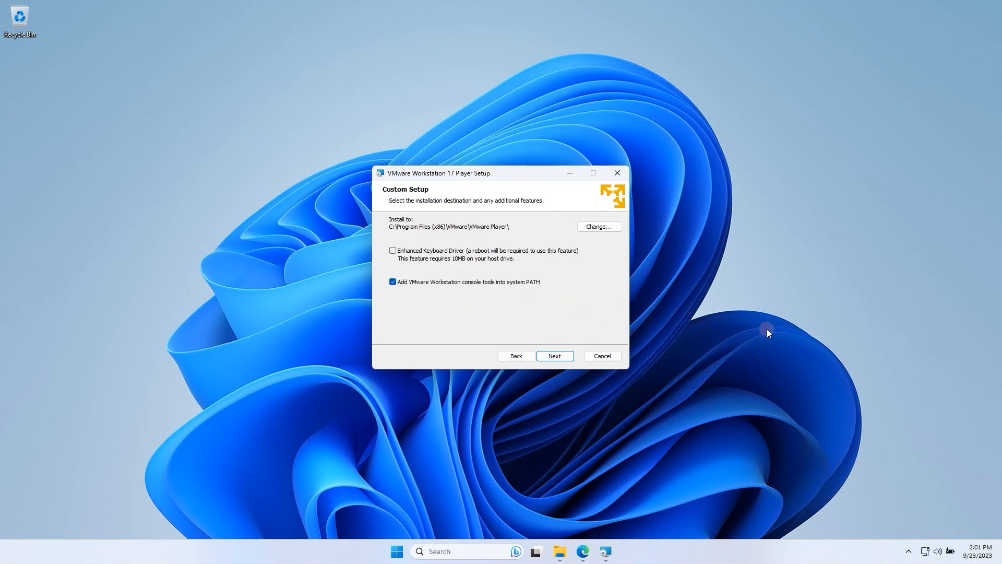
{"action": "left_click", "coordinate": [613, 226]}
{"action": "left_click", "coordinate": [603, 226]}
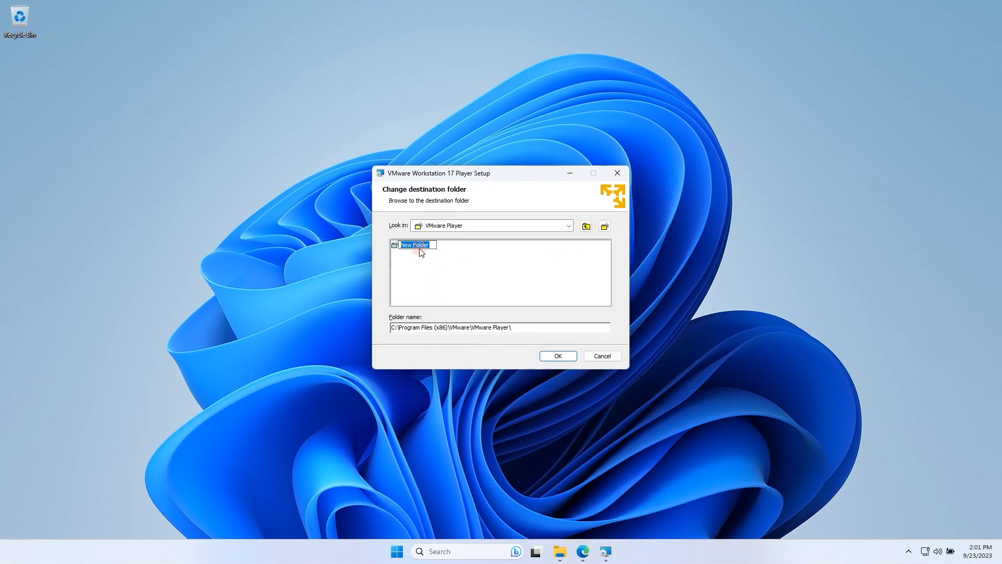
{"action": "left_click", "coordinate": [566, 265]}
{"action": "left_click", "coordinate": [534, 322]}
{"action": "left_click_drag", "start_coordinate": [527, 327], "coordinate": [476, 325]}
{"action": "left_click", "coordinate": [516, 328]}
{"action": "left_click", "coordinate": [436, 225]}
{"action": "left_click", "coordinate": [491, 272]}
{"action": "key", "text": "Return"}
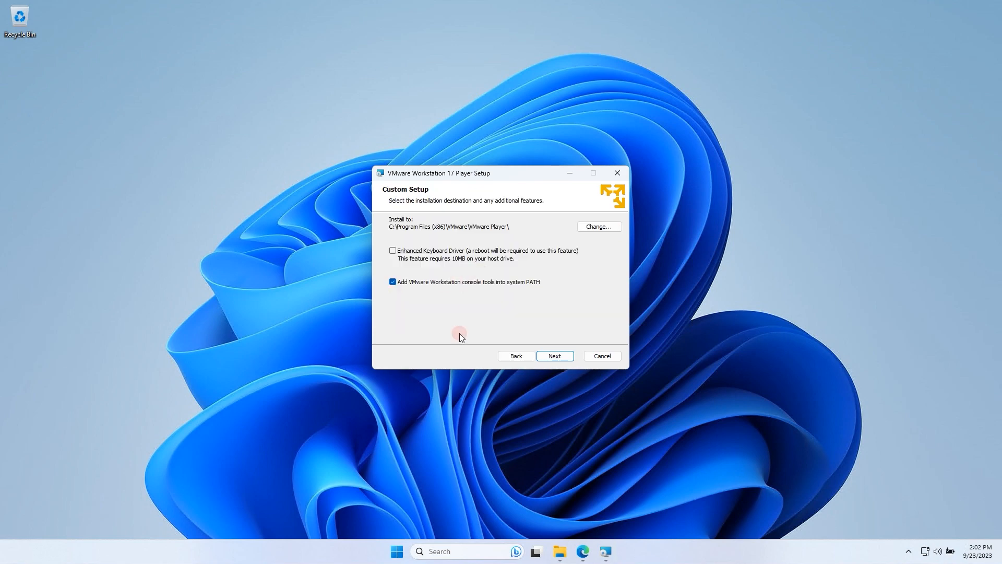
Install VMware Workstation 17 Player with update checks and the customer experience program off and both Desktop and Start Menu shortcuts on.
{"action": "left_click", "coordinate": [554, 359]}
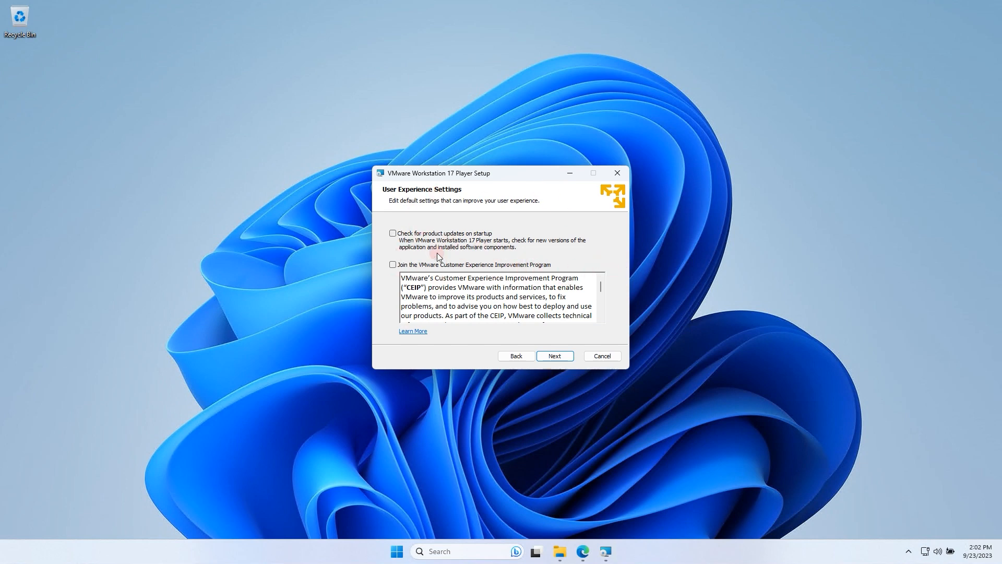
{"action": "left_click", "coordinate": [551, 356]}
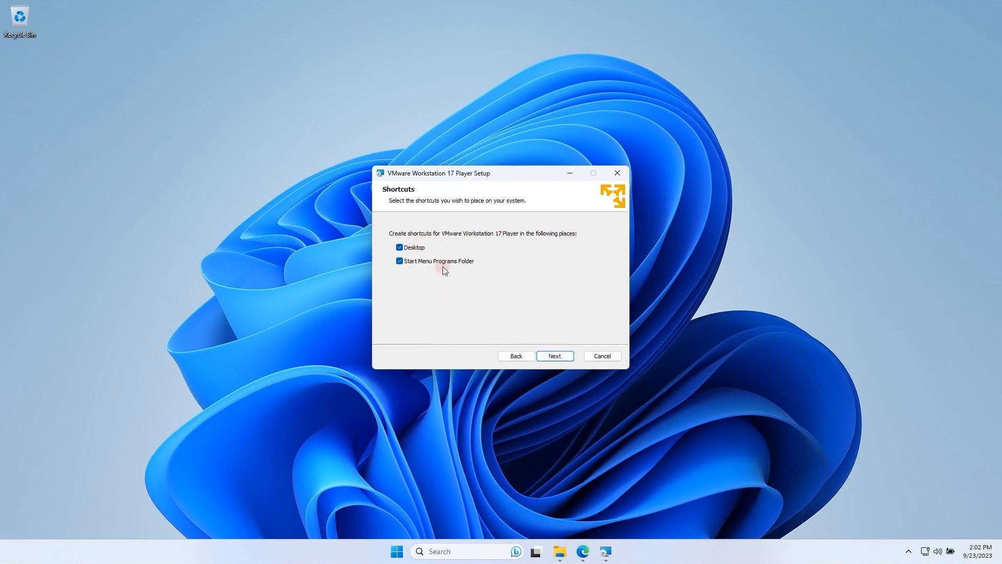
{"action": "left_click", "coordinate": [565, 357]}
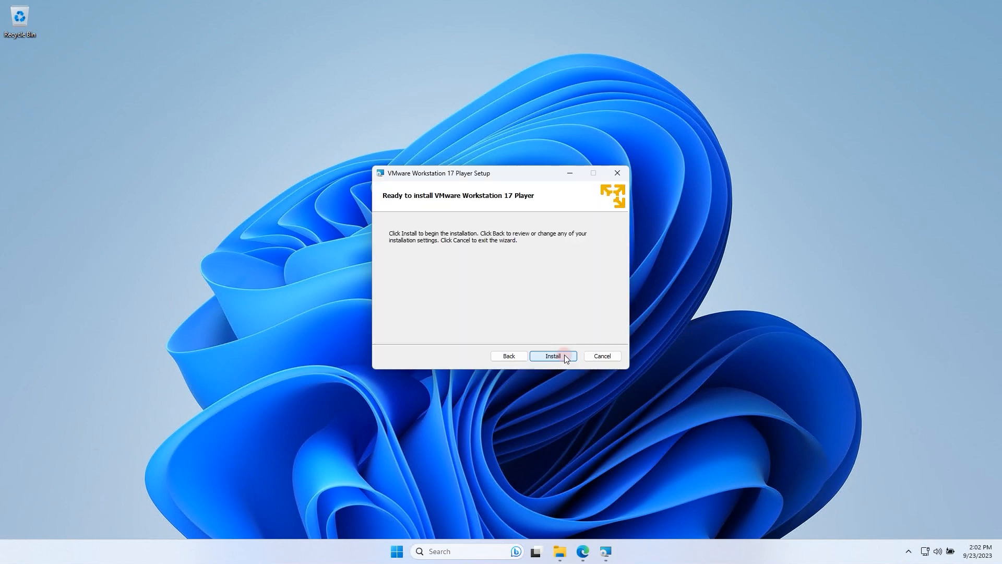
{"action": "left_click", "coordinate": [565, 356]}
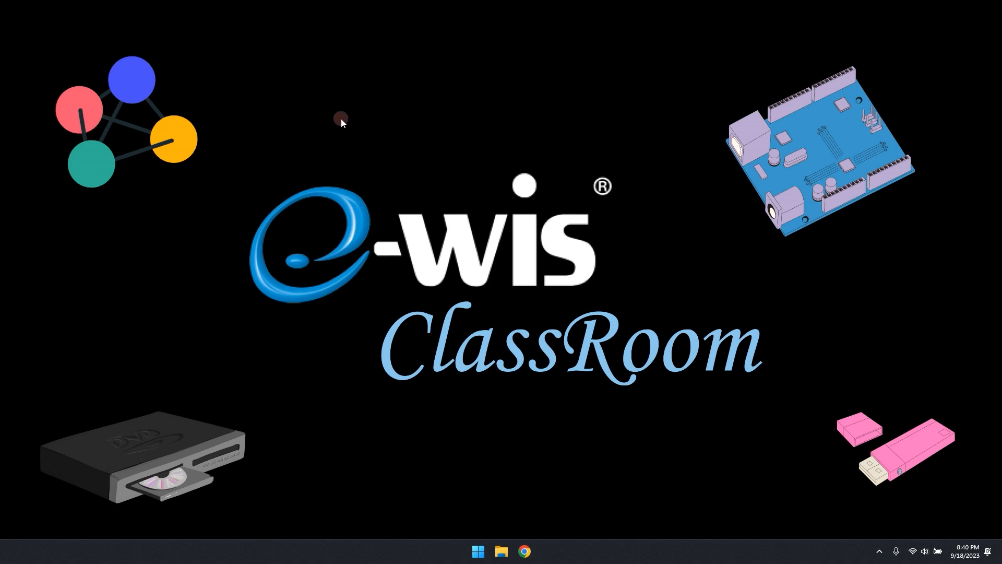
Find and launch VMware Workstation 17 Player, and move its window to the middle of the desktop.
{"action": "left_click", "coordinate": [469, 556]}
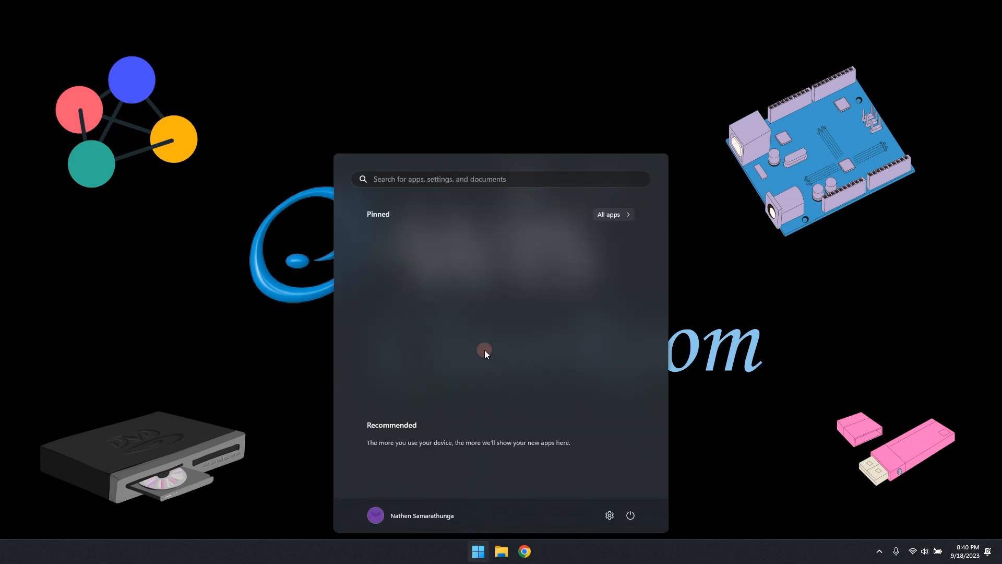
{"action": "left_click", "coordinate": [450, 181]}
{"action": "type", "text": "Vmwa"}
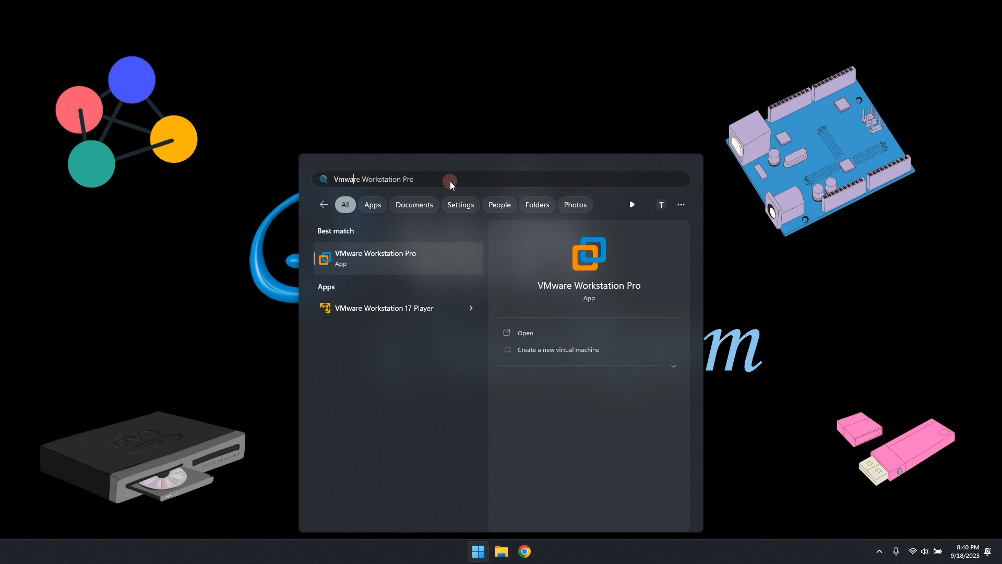
{"action": "left_click", "coordinate": [433, 313]}
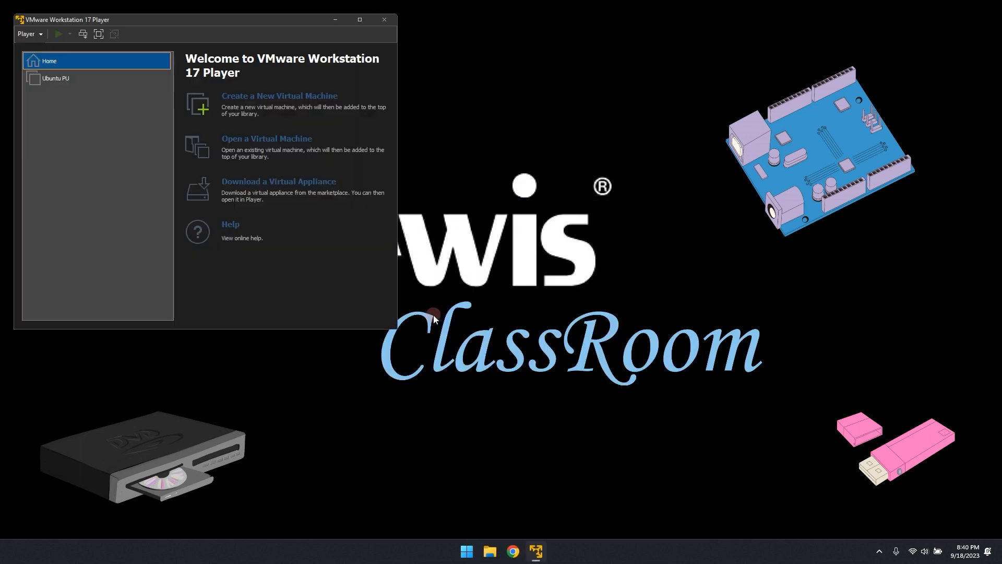
{"action": "left_click_drag", "start_coordinate": [288, 19], "coordinate": [558, 136]}
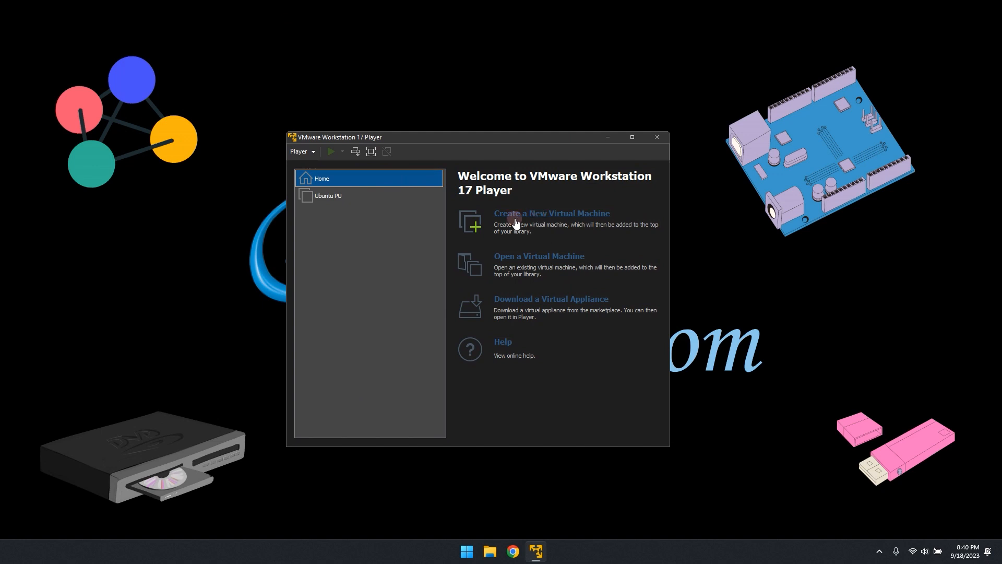
Start a new virtual machine using the Win11_English_x64v1 disc image from the Downloads folder as the installation source.
{"action": "left_click", "coordinate": [549, 219]}
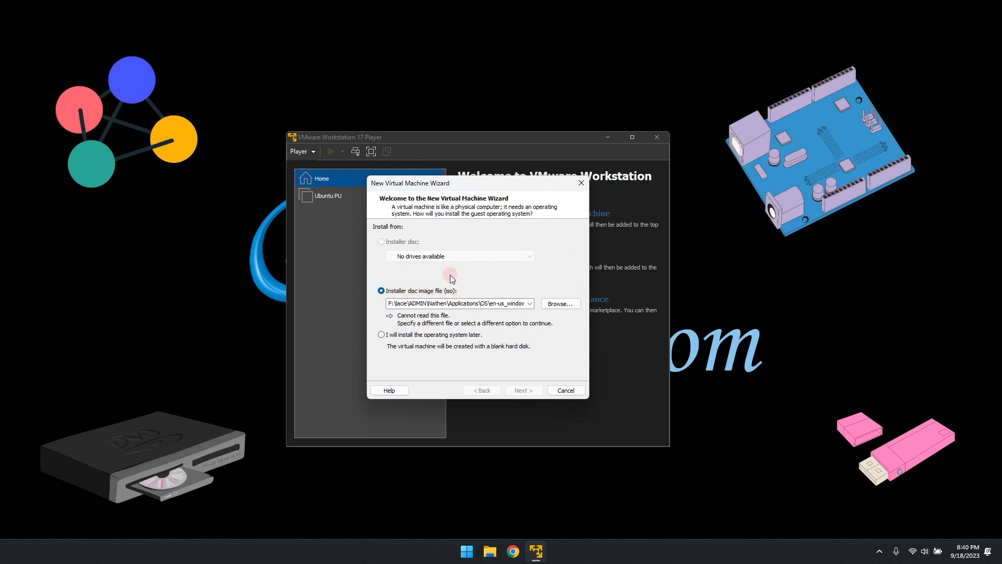
{"action": "left_click", "coordinate": [562, 303]}
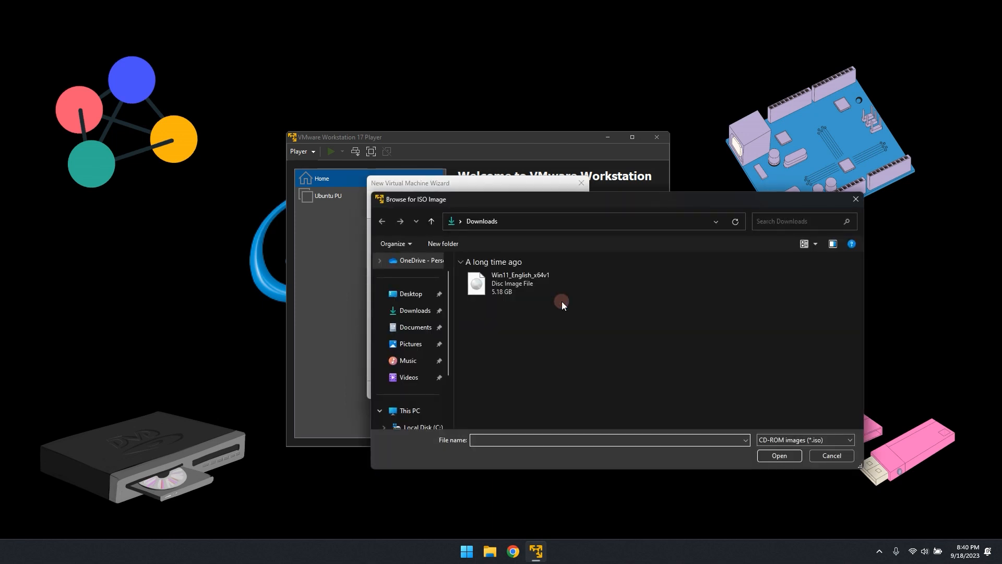
{"action": "left_click", "coordinate": [513, 282]}
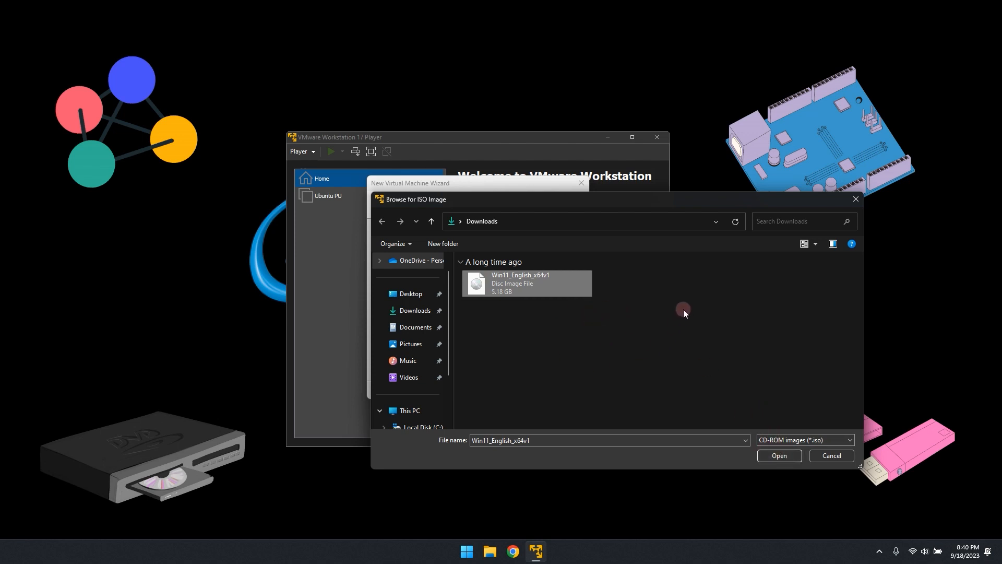
{"action": "left_click", "coordinate": [778, 455]}
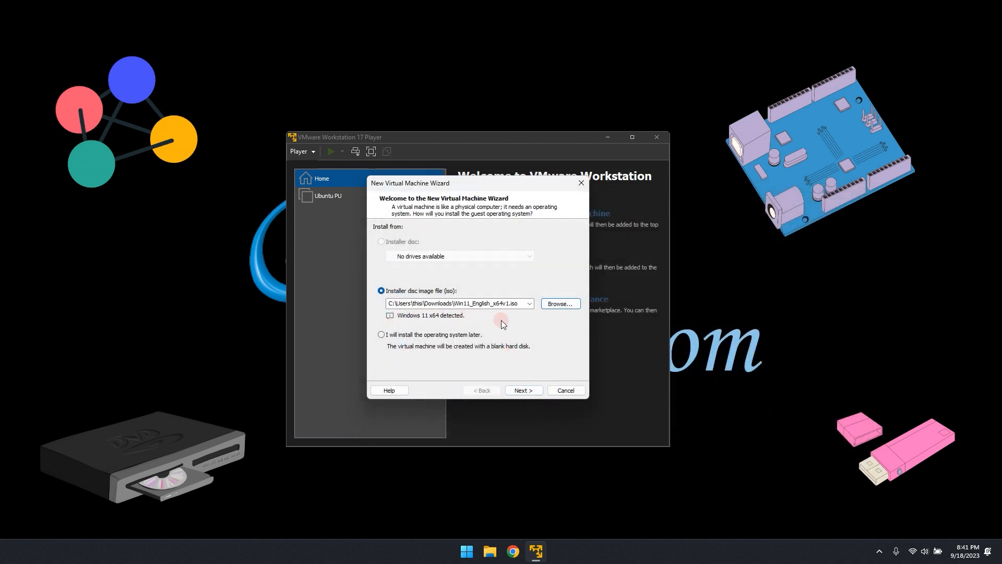
{"action": "left_click", "coordinate": [522, 391]}
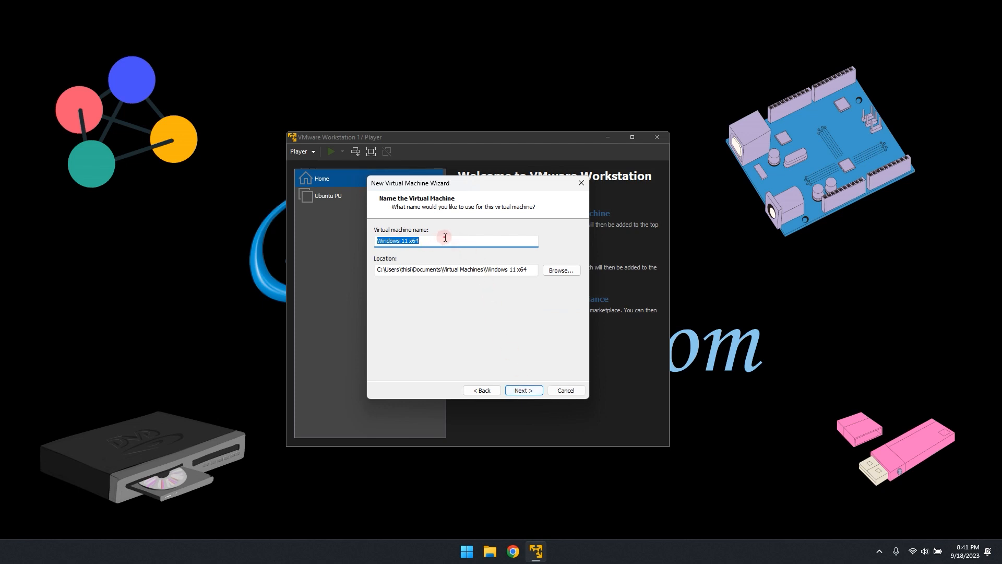
Name the virtual machine "Windows 11 Testing" and continue to the encryption settings.
{"action": "type", "text": "Windows 11 Testing"}
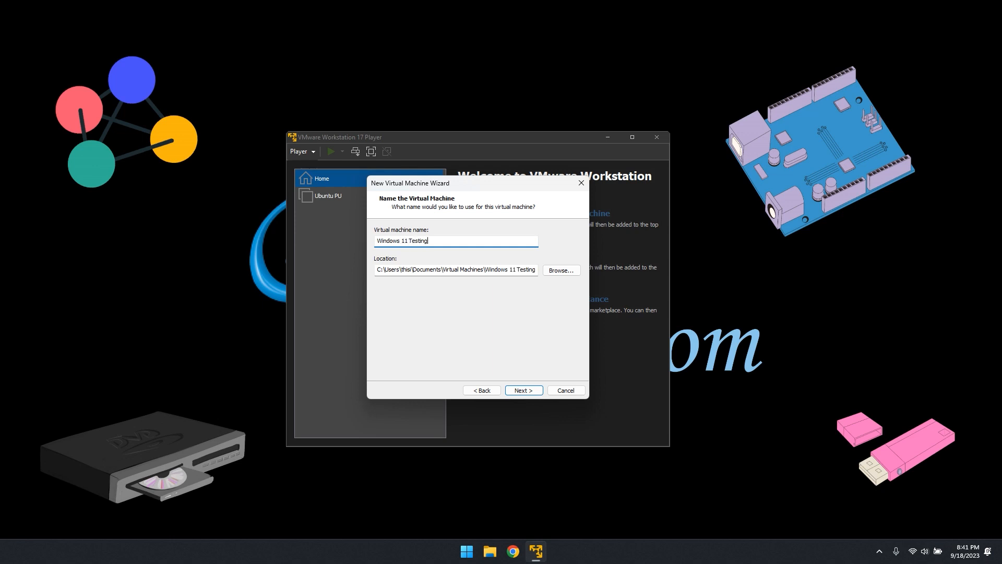
{"action": "left_click", "coordinate": [565, 270]}
{"action": "left_click", "coordinate": [523, 390]}
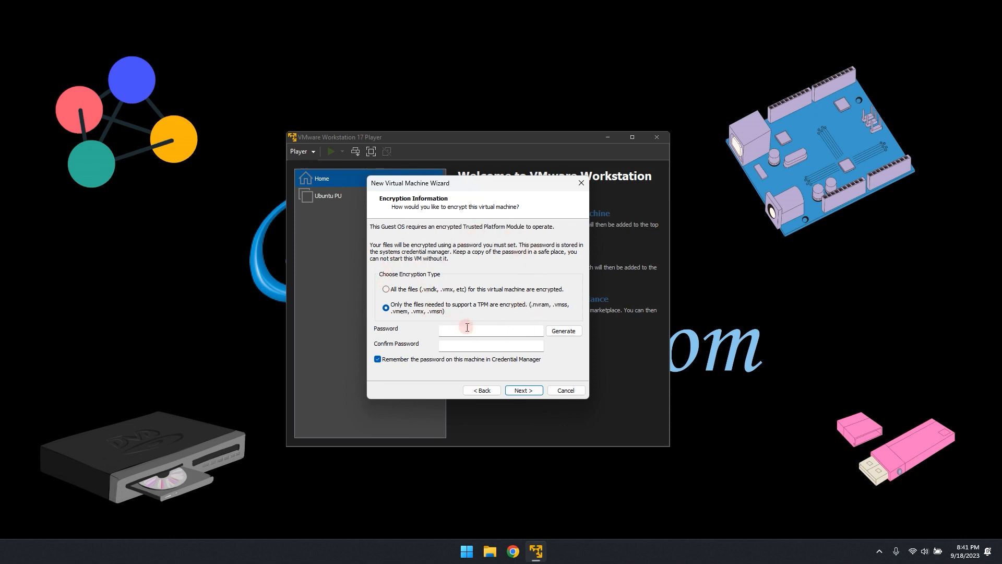
Generate an encryption password for the TPM support files, paste a copy of the password into a new Notepad document, and accept the encryption settings.
{"action": "left_click", "coordinate": [573, 332]}
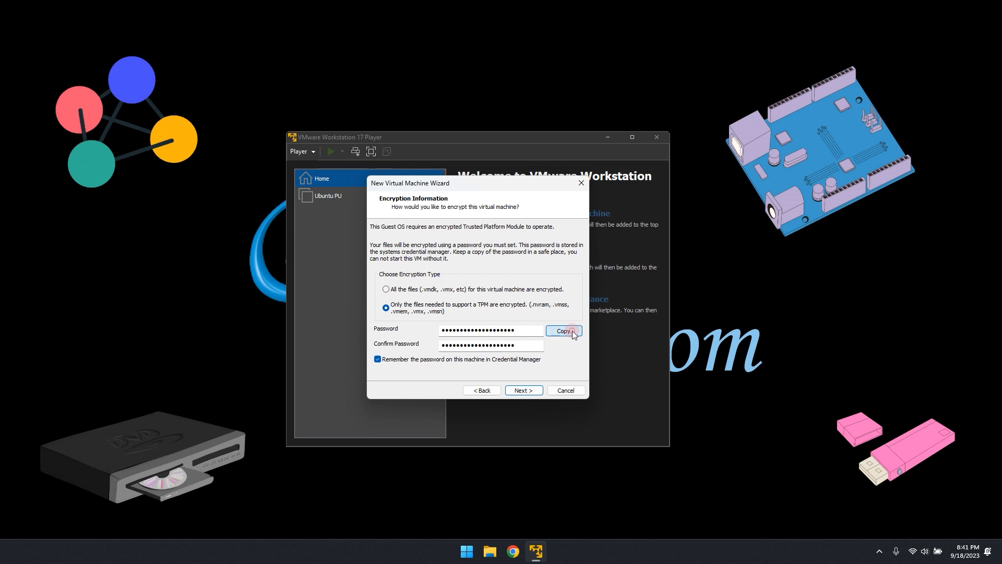
{"action": "key", "text": "super"}
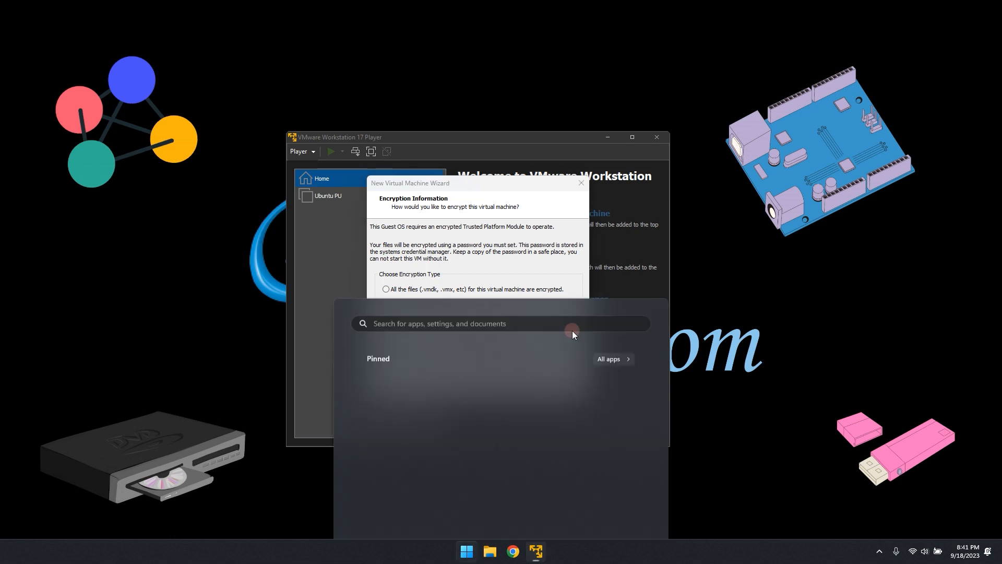
{"action": "type", "text": "note"}
{"action": "key", "text": "Return"}
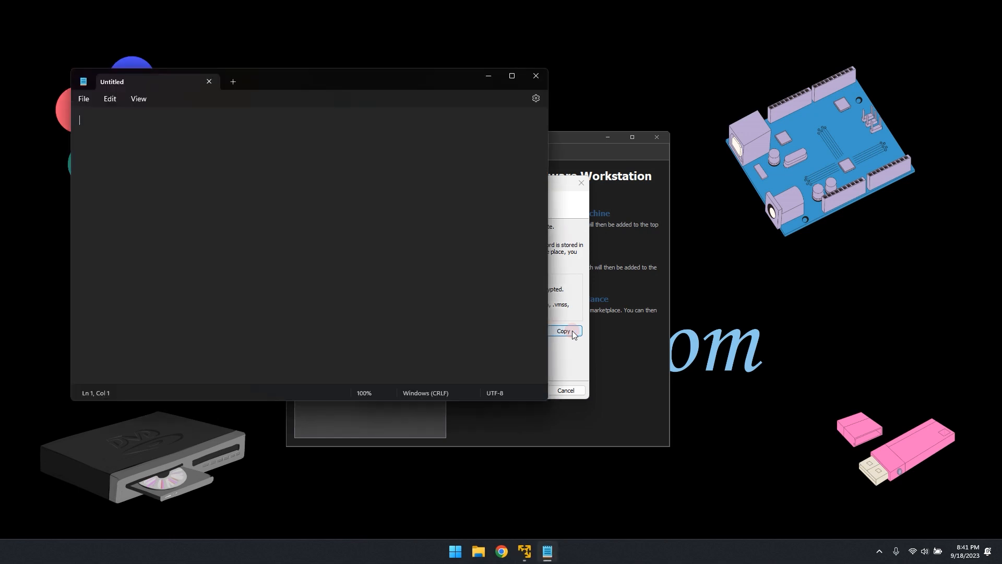
{"action": "key", "text": "ctrl+v"}
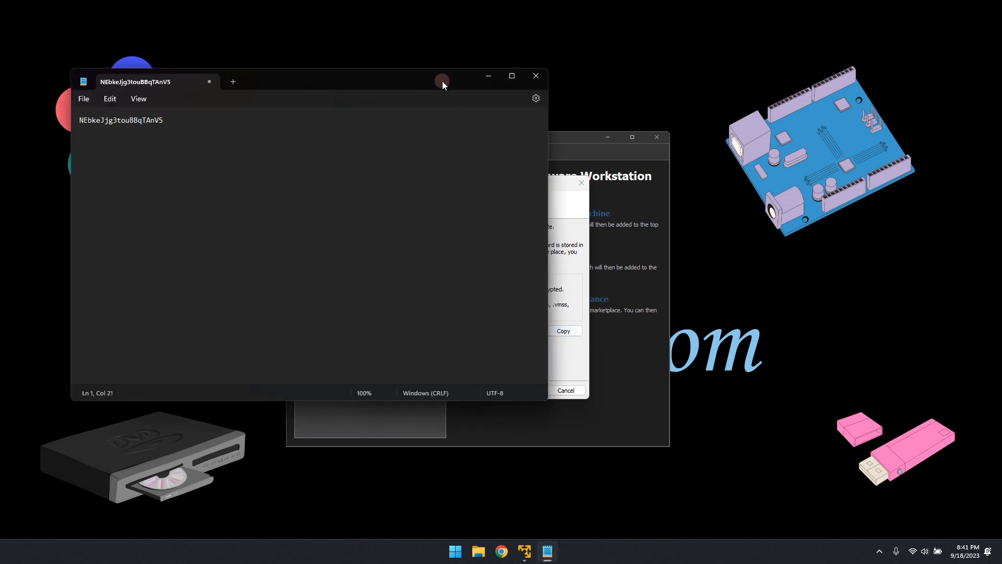
{"action": "left_click", "coordinate": [488, 76]}
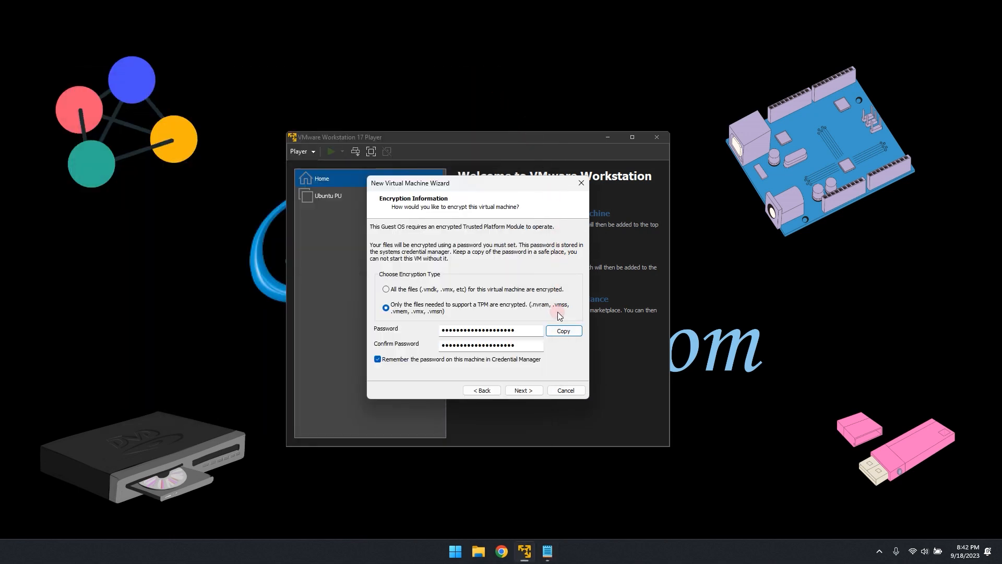
{"action": "left_click", "coordinate": [523, 392]}
{"action": "left_click", "coordinate": [523, 390]}
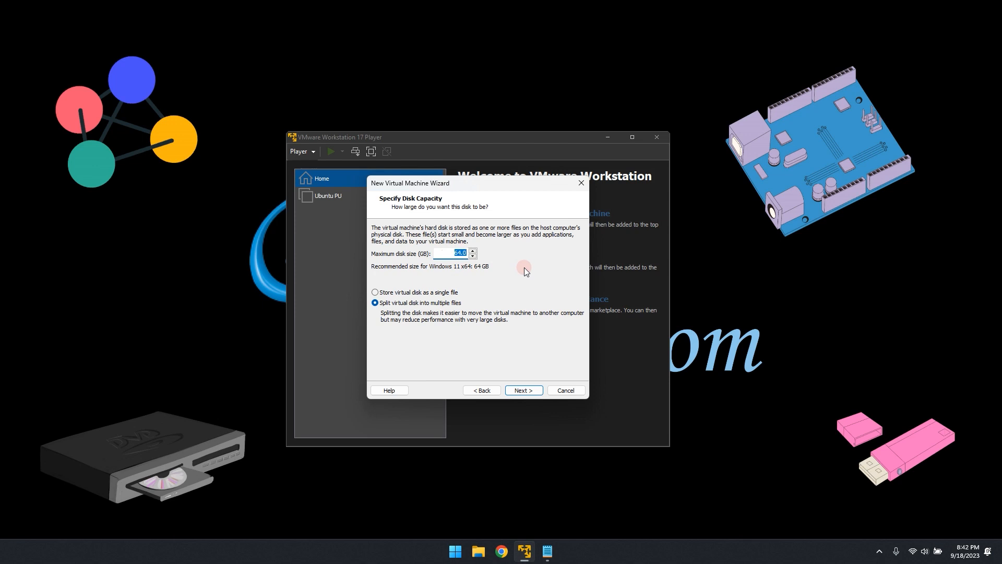
Set the maximum disk size to 50 GB and store the virtual disk as a single file.
{"action": "type", "text": "50"}
{"action": "left_click", "coordinate": [375, 293]}
{"action": "left_click", "coordinate": [525, 389]}
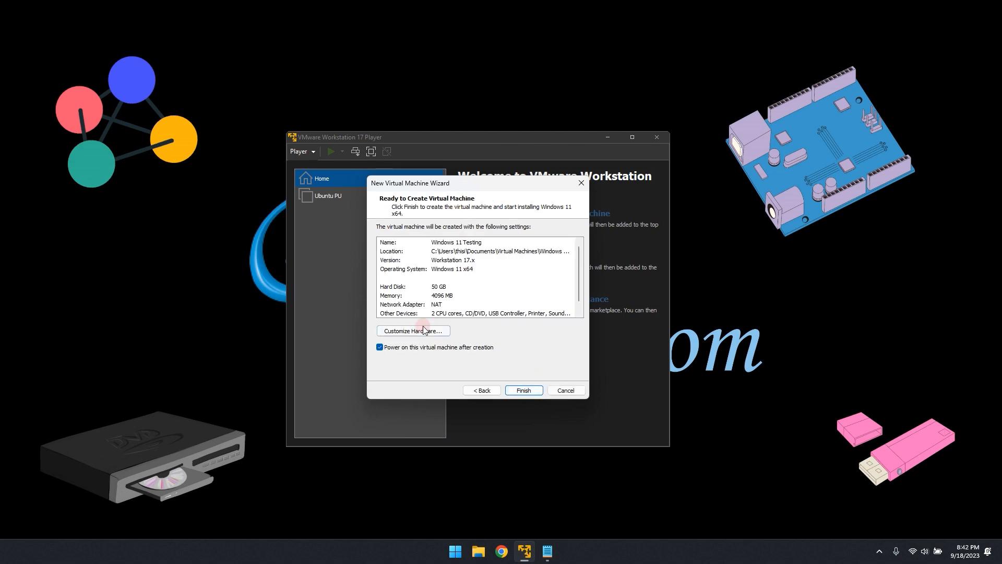
Customize the new virtual machine's hardware to use 8192 MB of memory and 3 processor cores.
{"action": "scroll", "coordinate": [425, 281], "scroll_direction": "down", "scroll_amount": 1}
{"action": "left_click", "coordinate": [442, 329]}
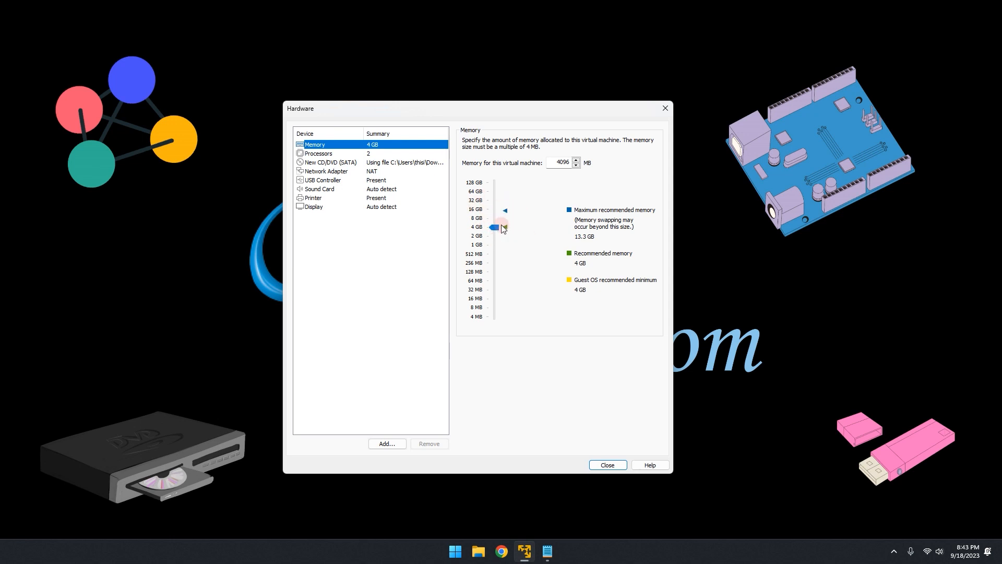
{"action": "left_click_drag", "start_coordinate": [495, 227], "coordinate": [494, 216]}
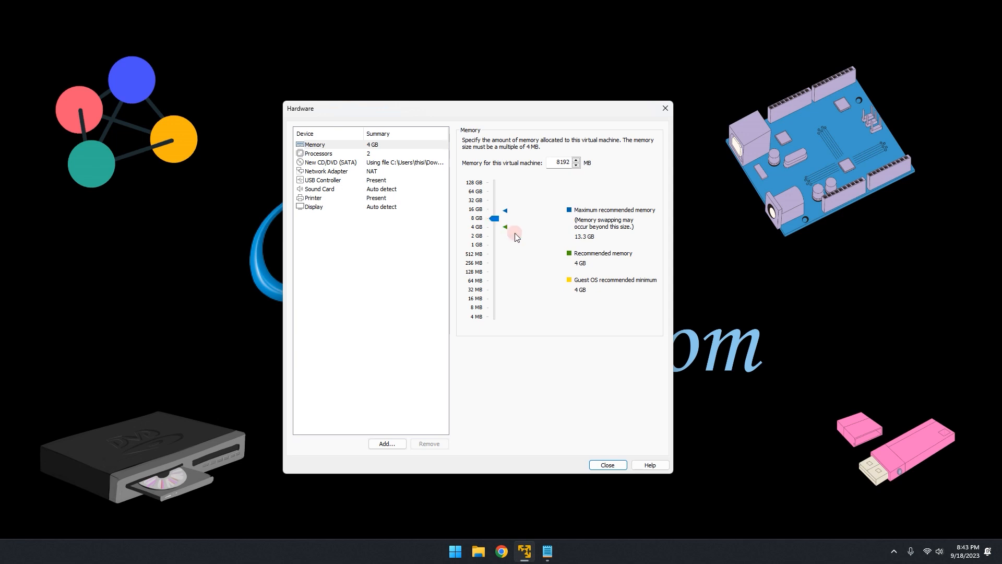
{"action": "left_click", "coordinate": [369, 155]}
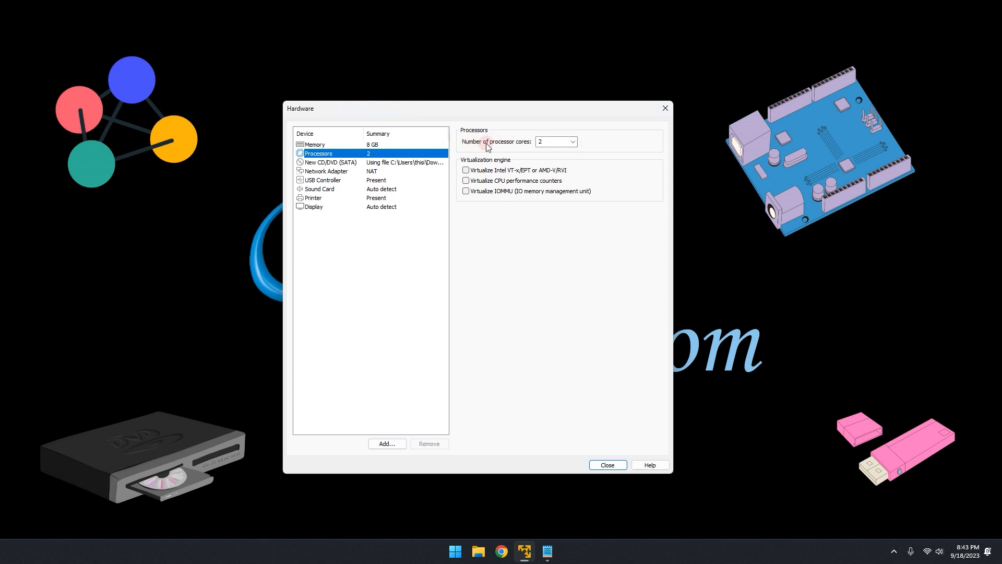
{"action": "left_click", "coordinate": [573, 142]}
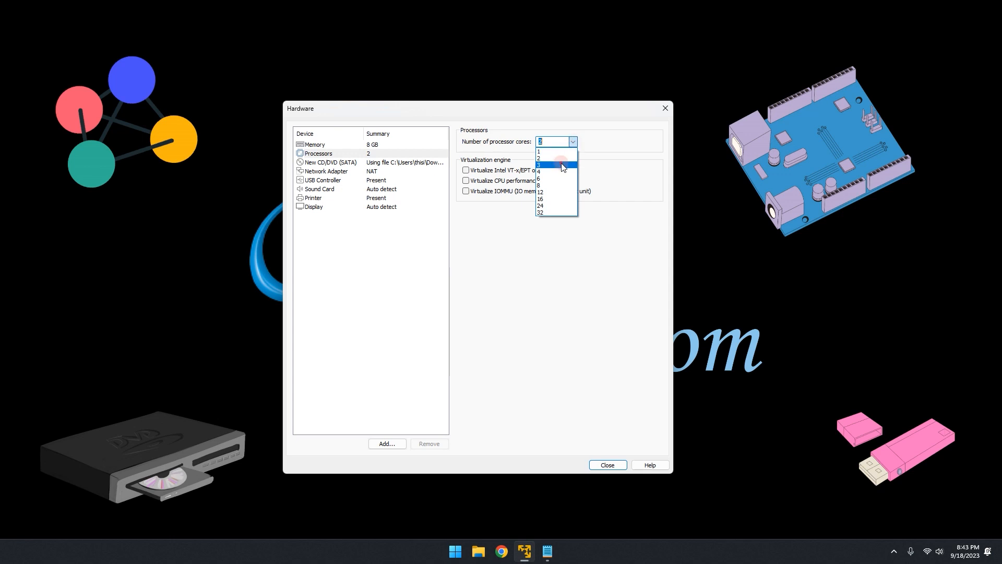
{"action": "left_click", "coordinate": [561, 165]}
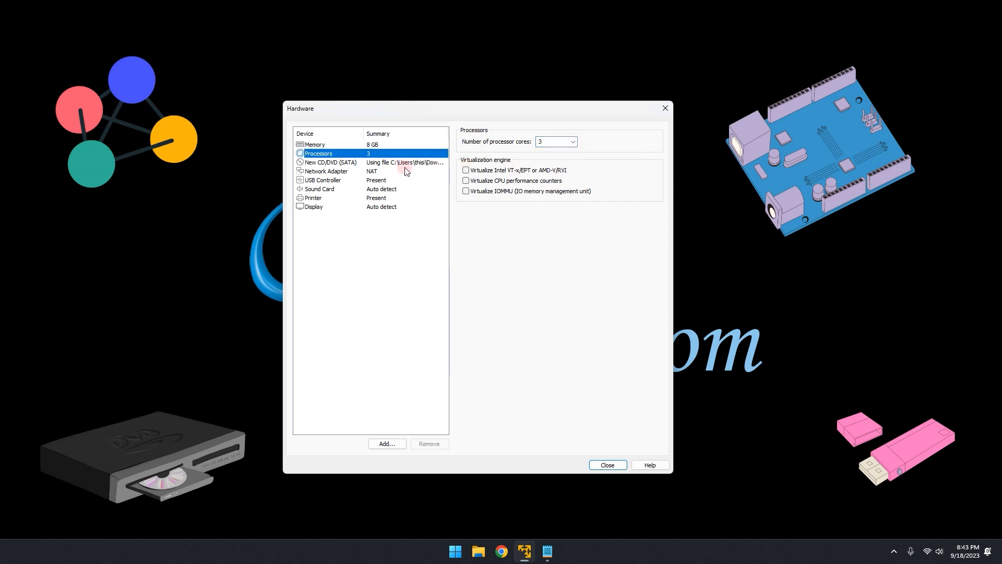
Review the CD/DVD, network adapter, USB controller, sound card, printer, display and memory settings, and close the hardware settings.
{"action": "left_click", "coordinate": [371, 162]}
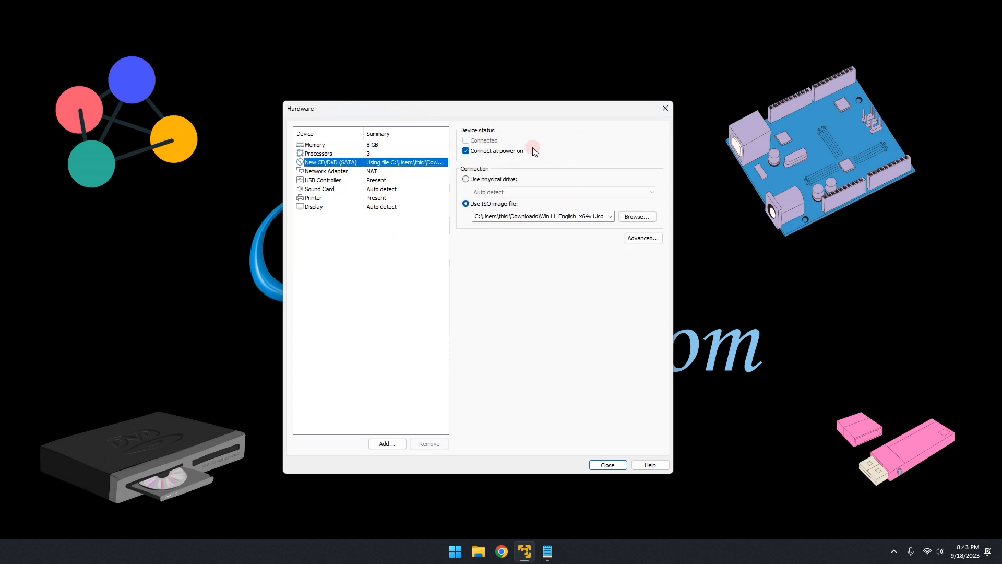
{"action": "left_click", "coordinate": [475, 217]}
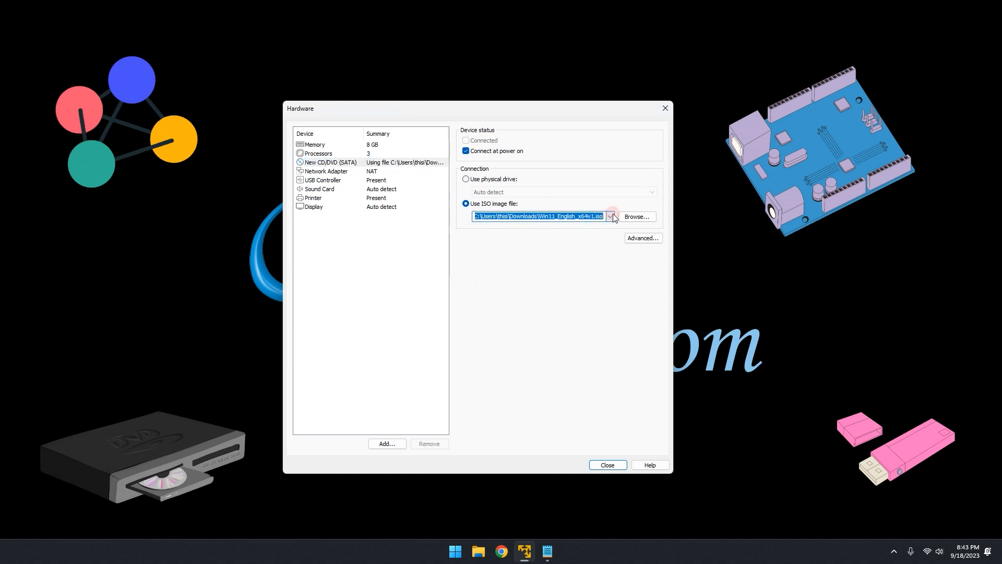
{"action": "left_click", "coordinate": [373, 172]}
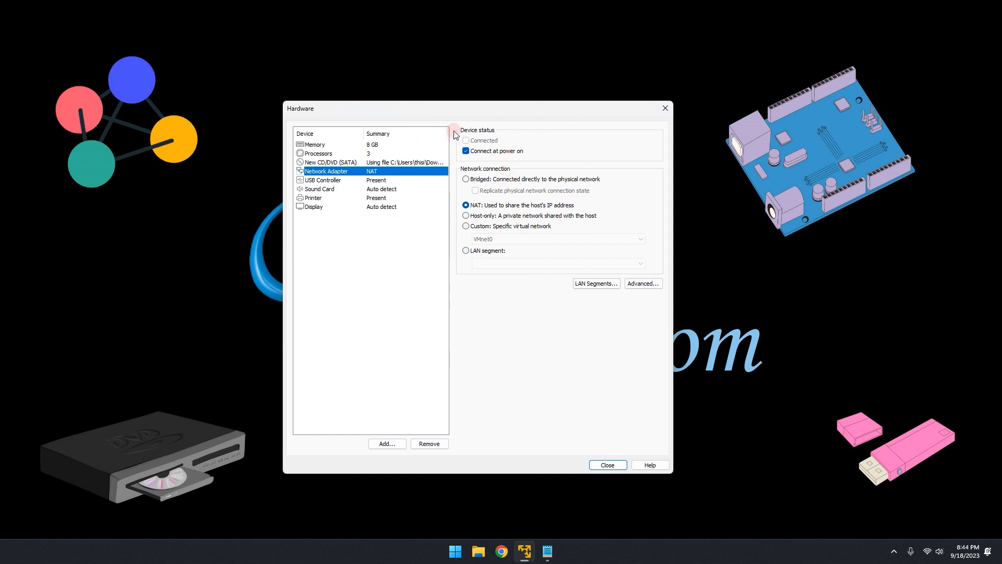
{"action": "left_click", "coordinate": [377, 180]}
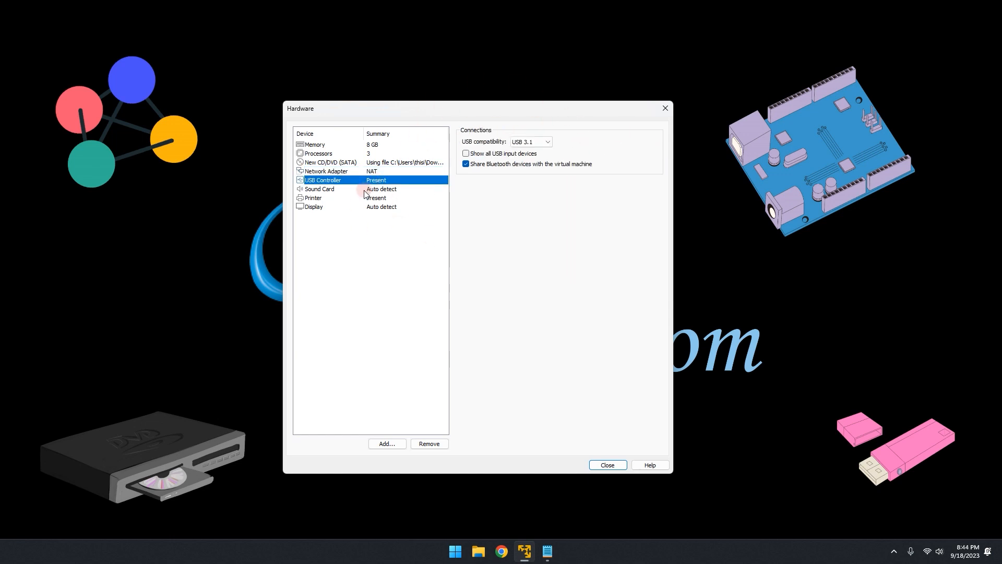
{"action": "left_click", "coordinate": [364, 190]}
{"action": "left_click", "coordinate": [363, 198]}
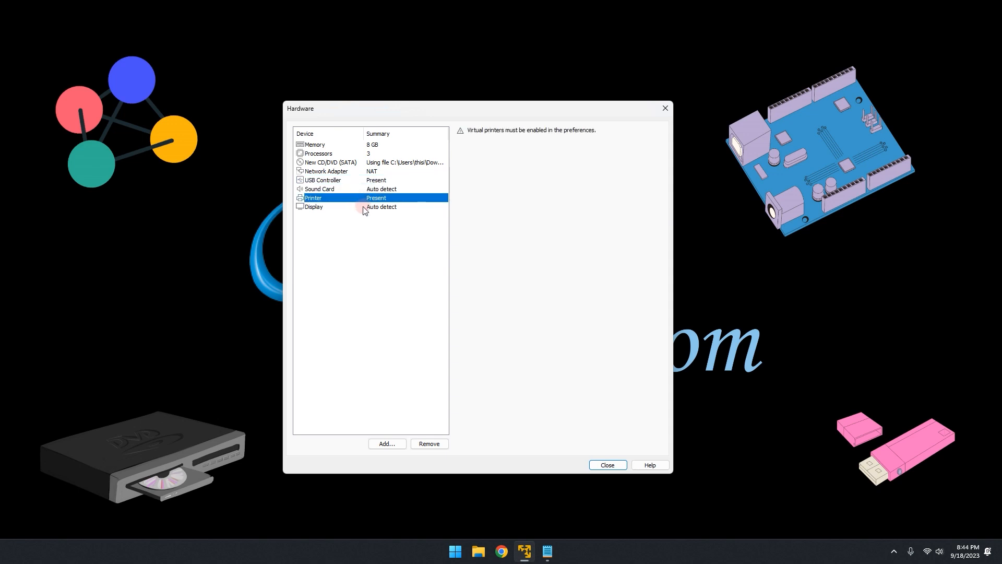
{"action": "left_click", "coordinate": [366, 206]}
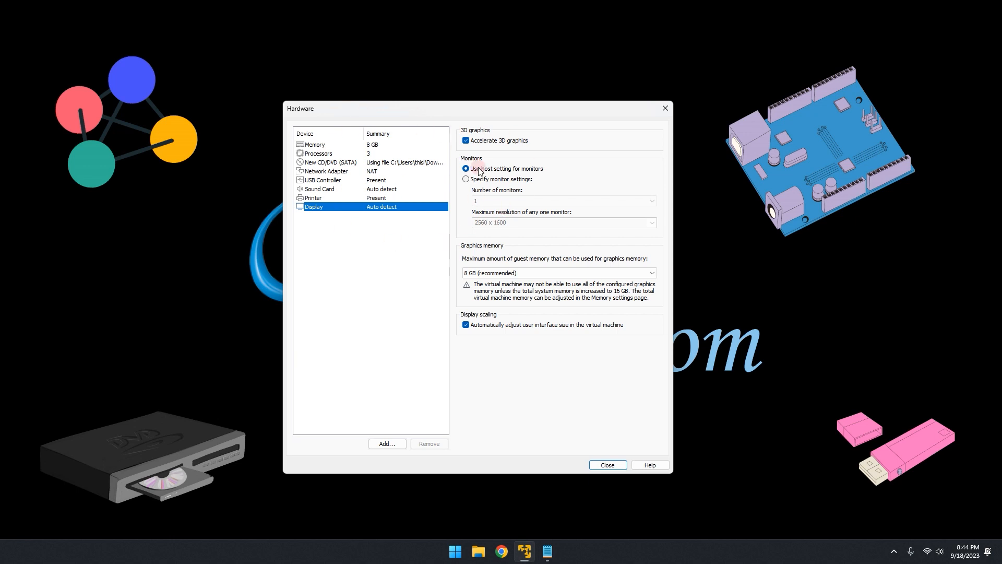
{"action": "left_click", "coordinate": [397, 163]}
{"action": "left_click", "coordinate": [396, 147]}
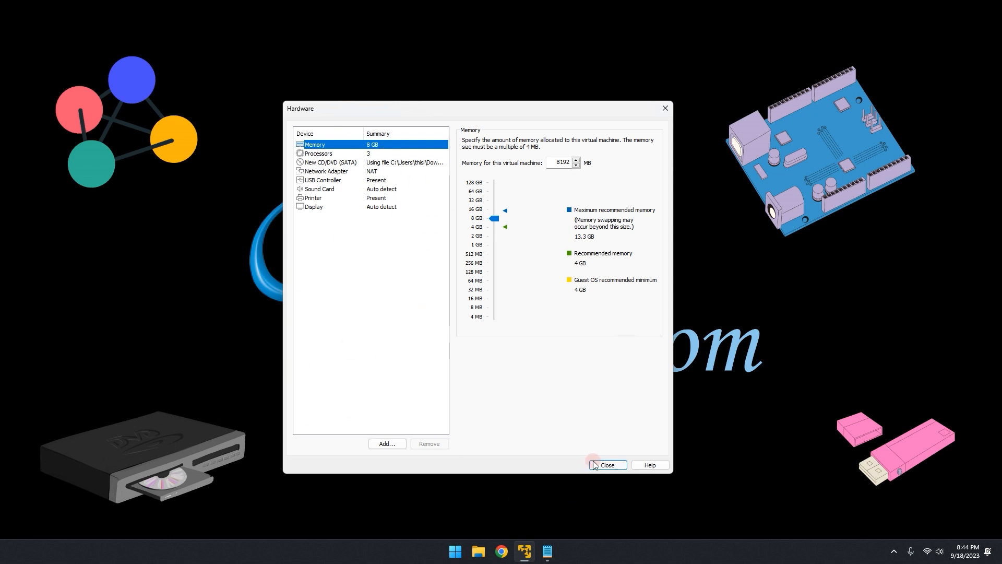
{"action": "left_click", "coordinate": [608, 465]}
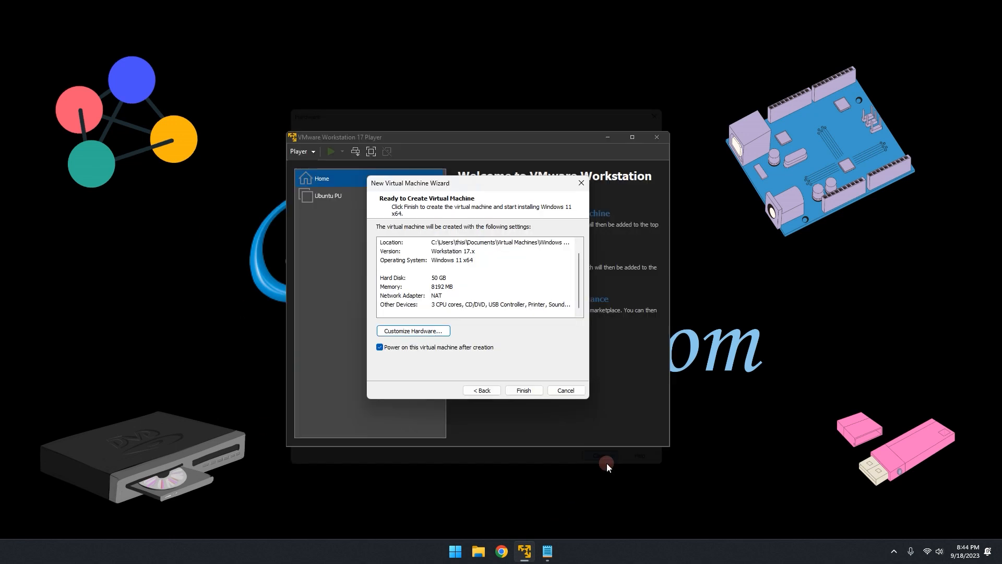
Finish creating the virtual machine with power-on after creation enabled, and dismiss the side channel mitigations hint.
{"action": "left_click", "coordinate": [520, 392]}
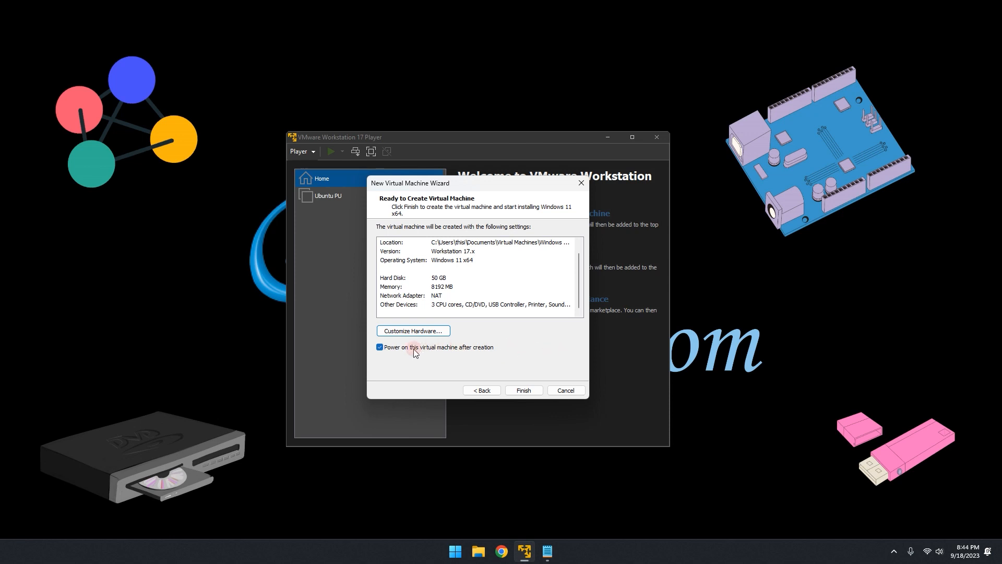
{"action": "left_click", "coordinate": [526, 390]}
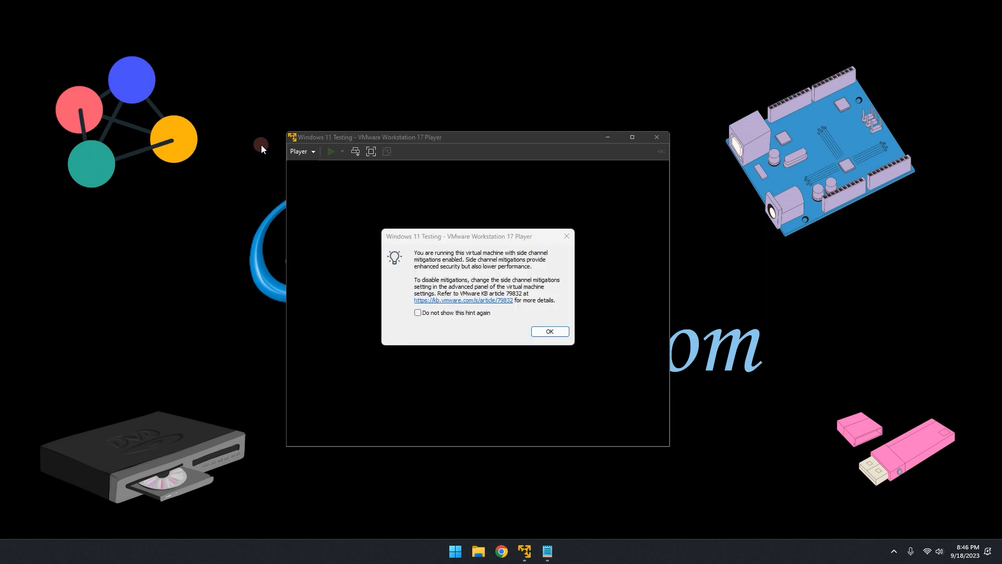
{"action": "left_click", "coordinate": [566, 334]}
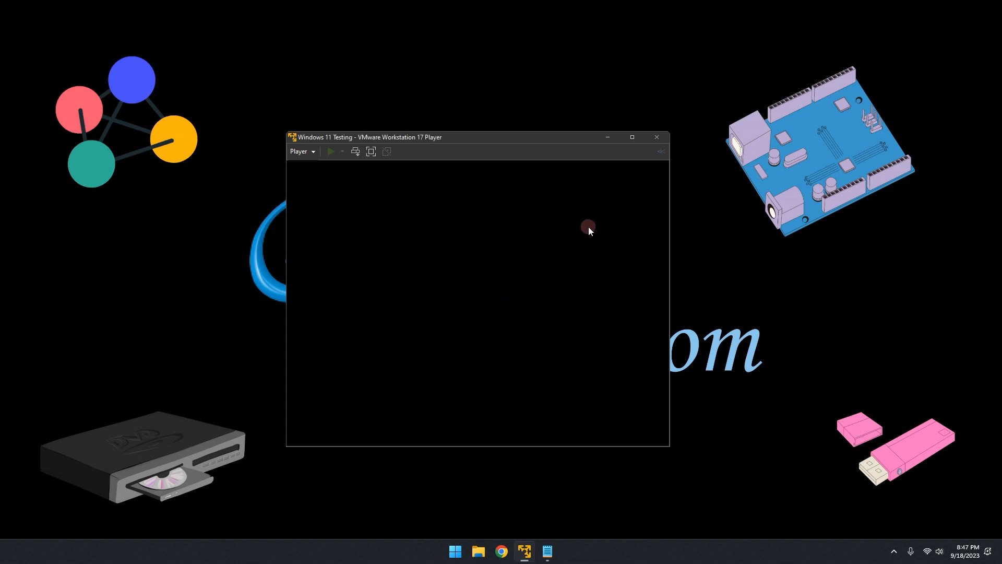
Maximize the virtual machine window and reset the system from the Boot Manager.
{"action": "left_click_drag", "start_coordinate": [552, 132], "coordinate": [593, 127]}
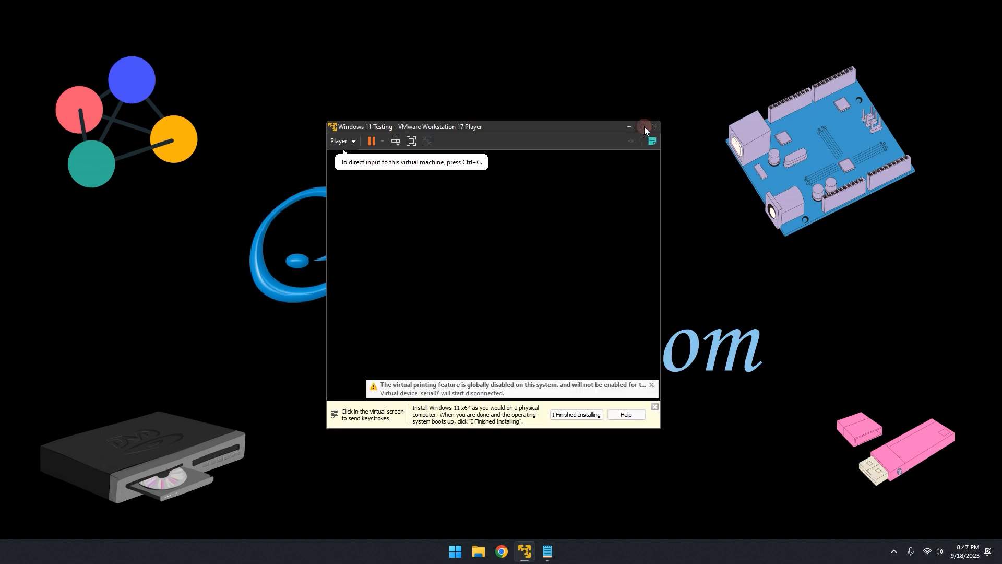
{"action": "double_click", "coordinate": [644, 126]}
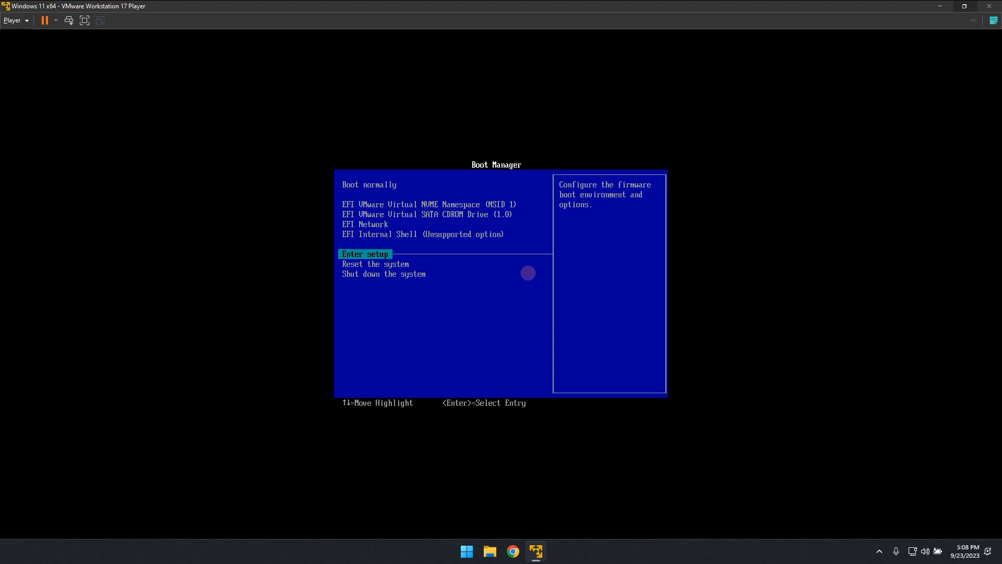
{"action": "key", "text": "Up"}
{"action": "key", "text": "Up"}
{"action": "key", "text": "Up"}
{"action": "key", "text": "Up"}
{"action": "key", "text": "Down"}
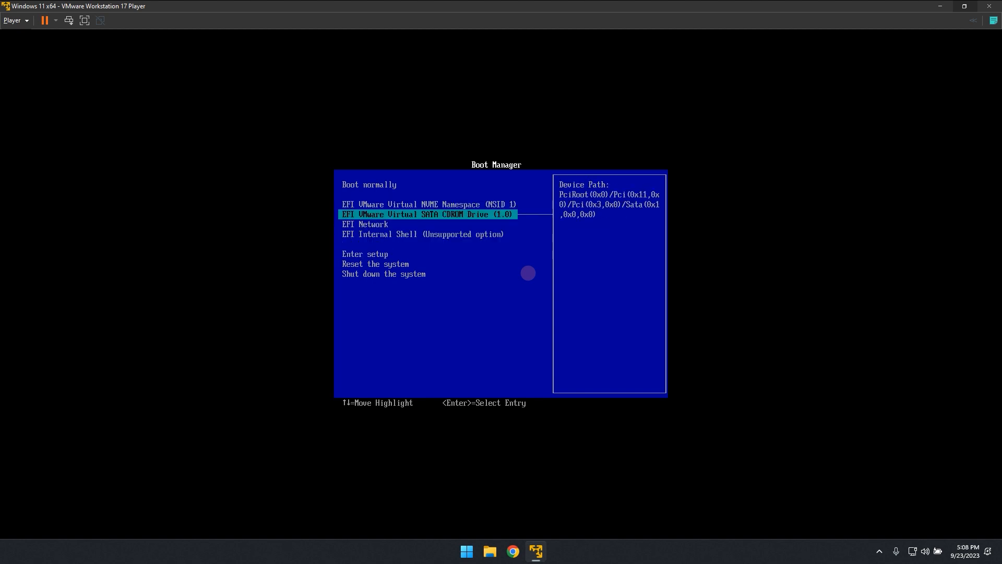
{"action": "key", "text": "Down"}
{"action": "key", "text": "Down"}
{"action": "key", "text": "Down"}
{"action": "key", "text": "Down"}
{"action": "key", "text": "Down"}
{"action": "key", "text": "Up"}
{"action": "key", "text": "Up"}
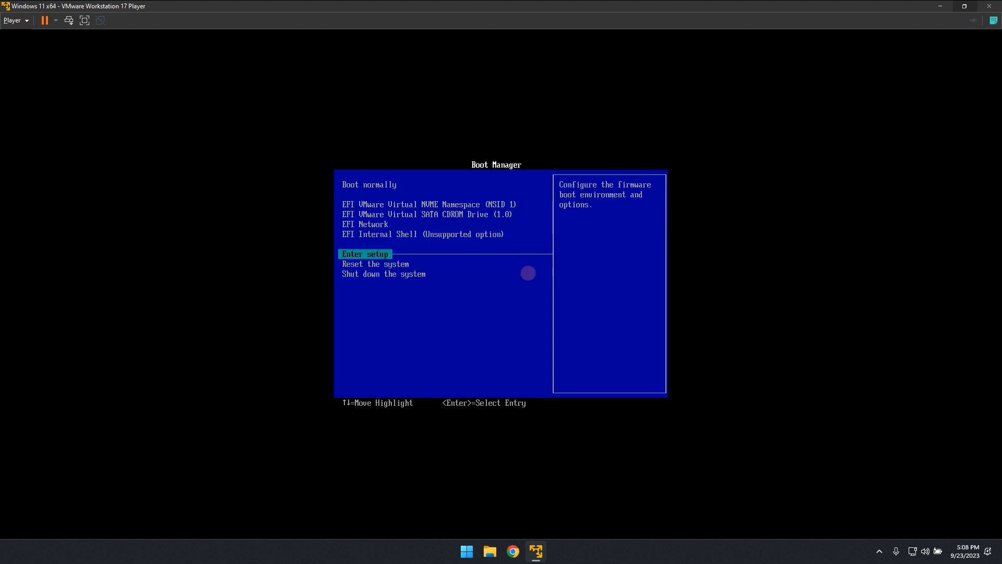
{"action": "key", "text": "Down"}
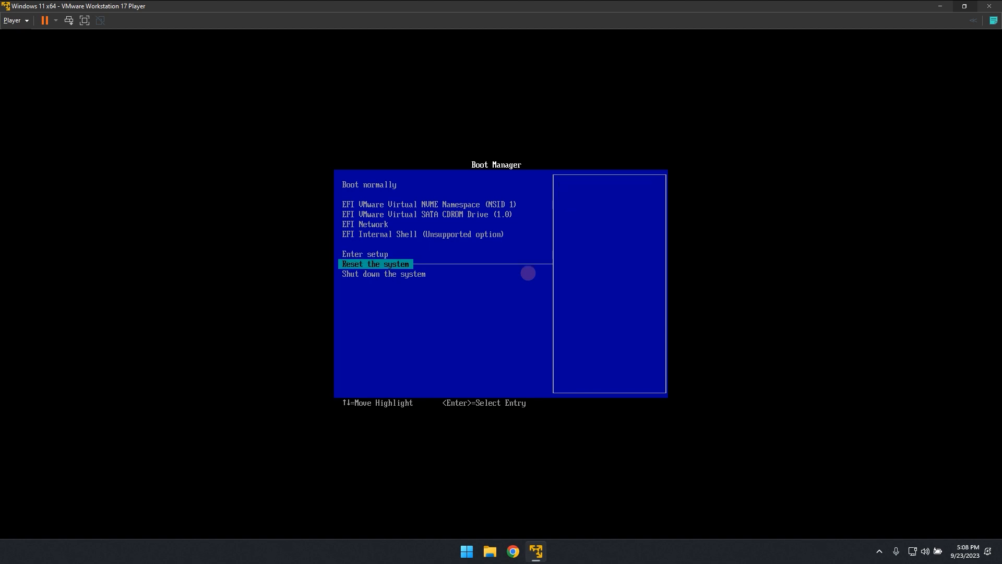
{"action": "key", "text": "Return"}
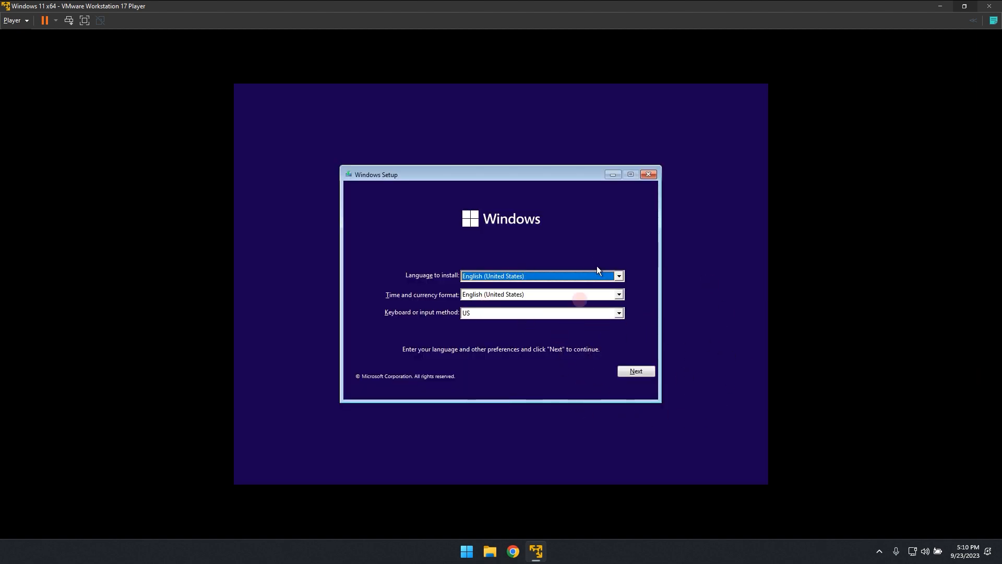
Start the Windows installation with English (United States) and the US keyboard, continuing without a product key.
{"action": "left_click", "coordinate": [647, 373]}
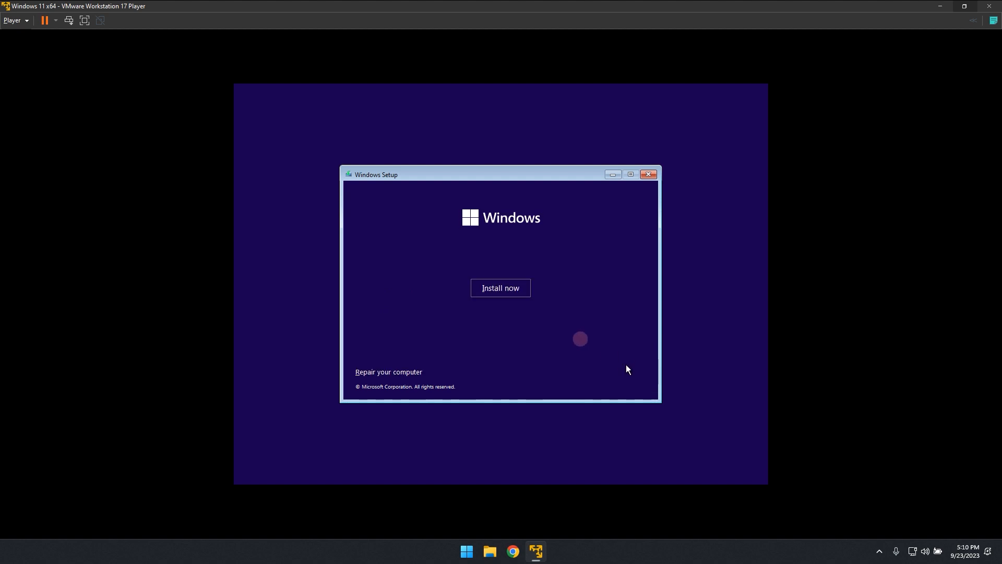
{"action": "left_click", "coordinate": [499, 286]}
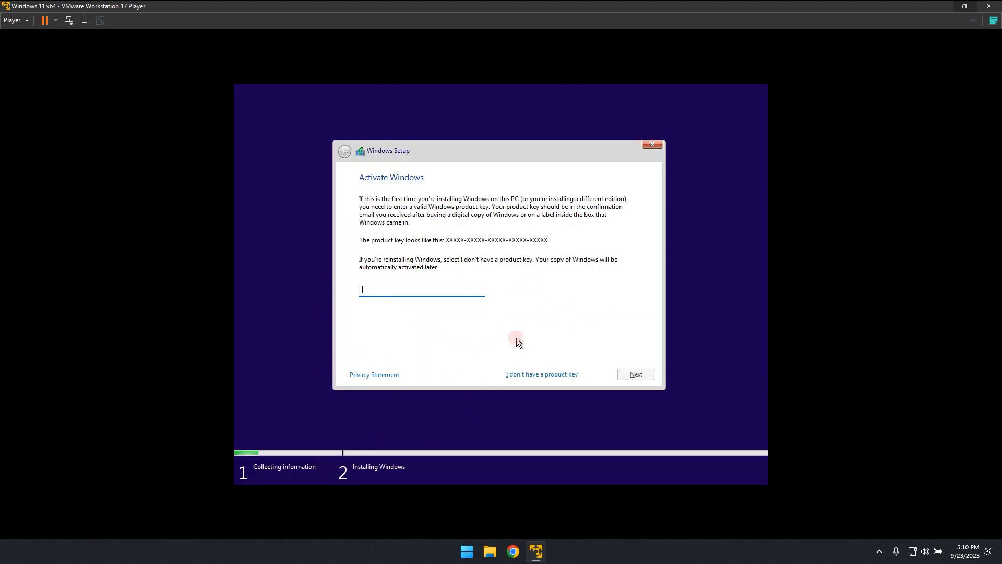
{"action": "left_click", "coordinate": [540, 376]}
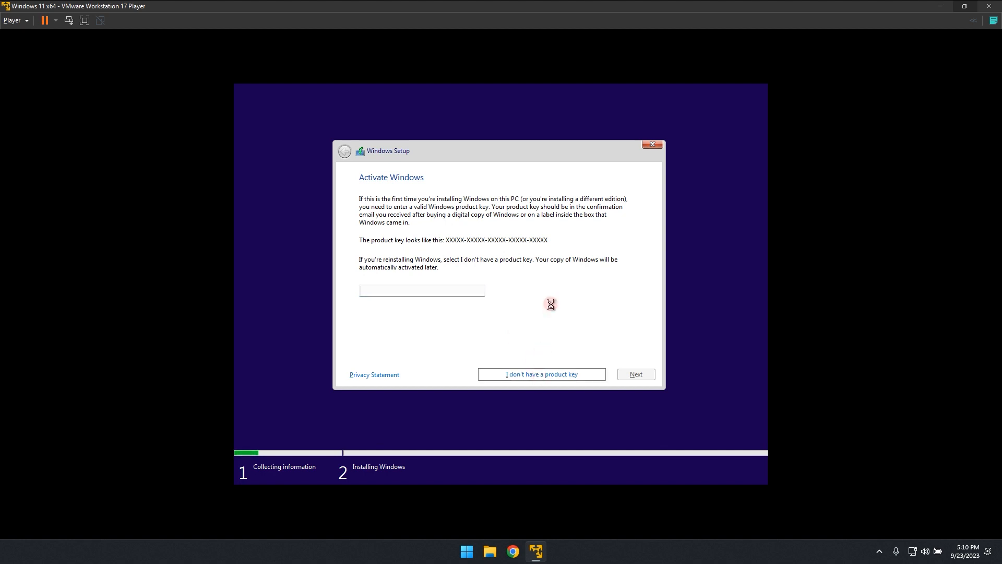
Select Windows 11 Home as the operating system to install and accept the Microsoft Software License Terms.
{"action": "scroll", "coordinate": [533, 239], "scroll_direction": "down", "scroll_amount": 2}
{"action": "scroll", "coordinate": [532, 238], "scroll_direction": "up", "scroll_amount": 2}
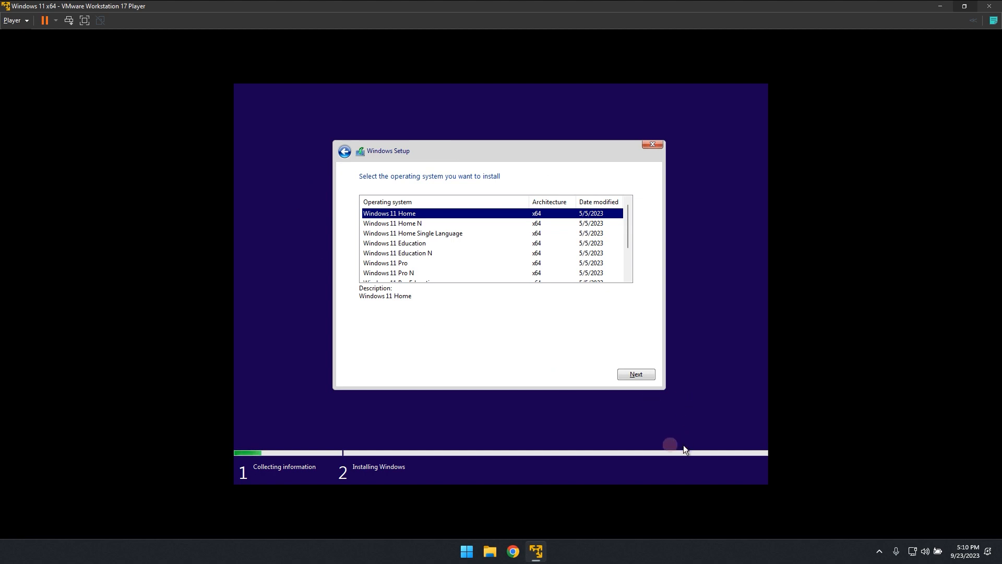
{"action": "left_click", "coordinate": [629, 378]}
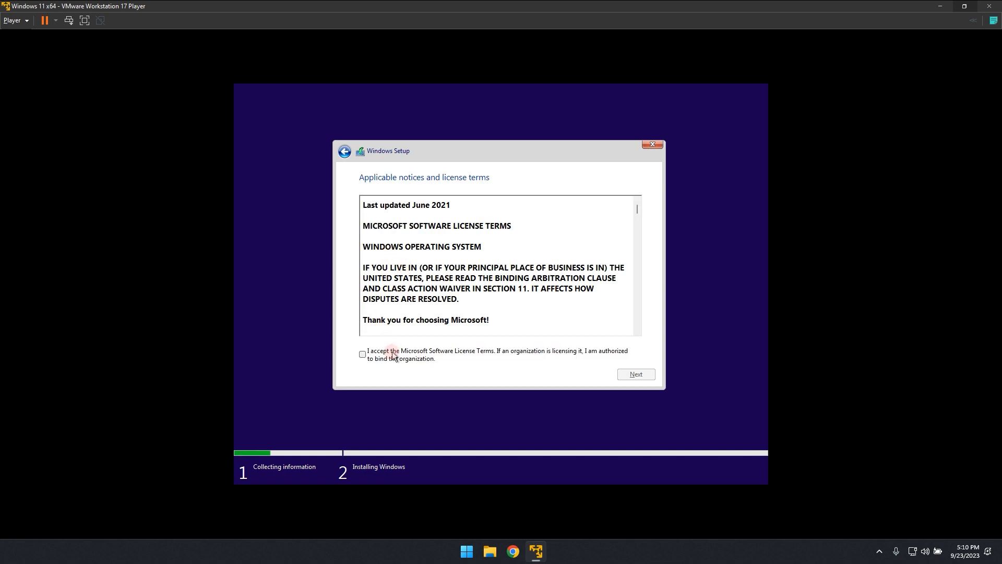
{"action": "left_click", "coordinate": [389, 355]}
{"action": "scroll", "coordinate": [584, 243], "scroll_direction": "down", "scroll_amount": 1}
{"action": "scroll", "coordinate": [583, 242], "scroll_direction": "down", "scroll_amount": 20}
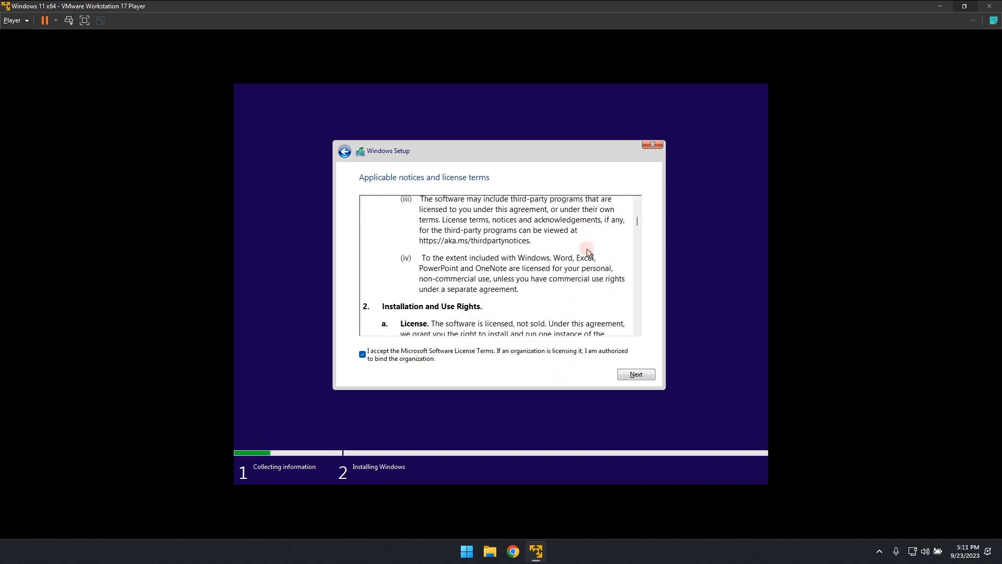
{"action": "left_click", "coordinate": [638, 376]}
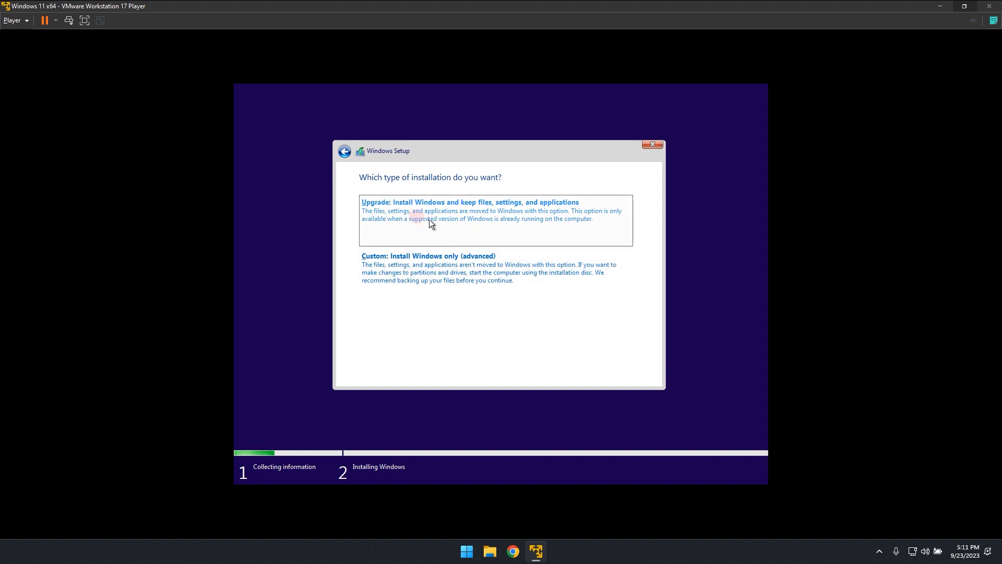
Choose the custom Windows-only installation and install Windows on Drive 0 Unallocated Space.
{"action": "left_click", "coordinate": [407, 256]}
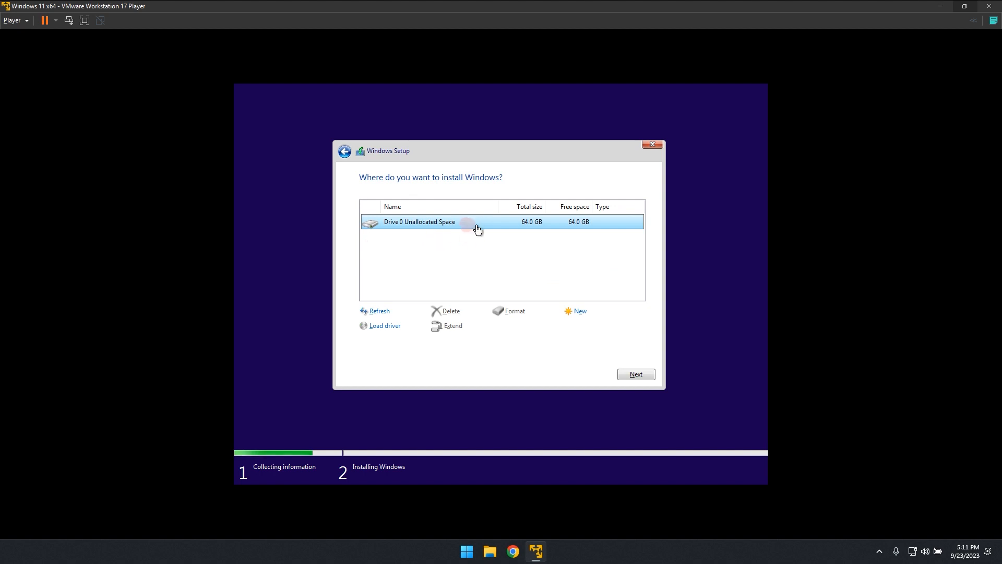
{"action": "left_click", "coordinate": [482, 247]}
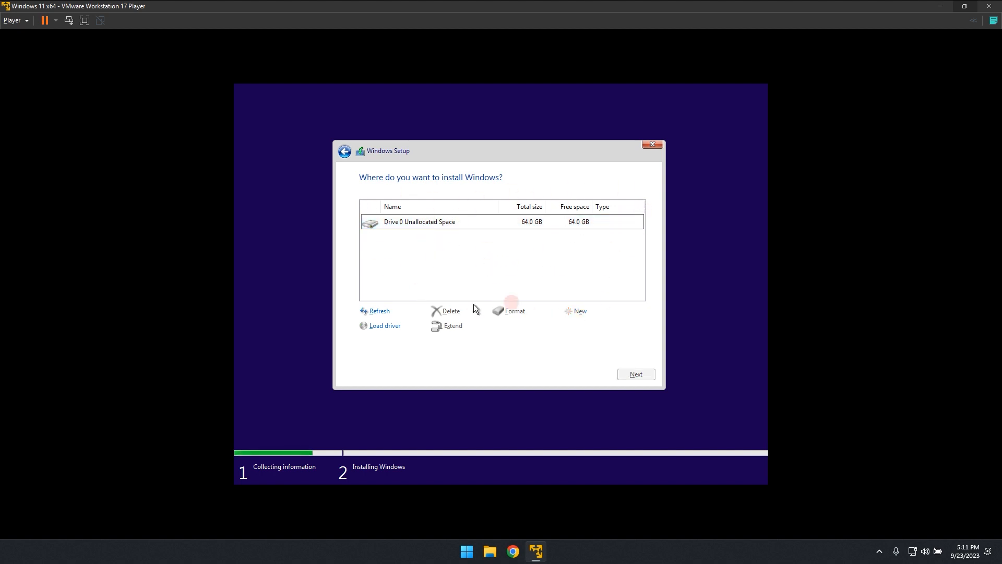
{"action": "left_click", "coordinate": [539, 223]}
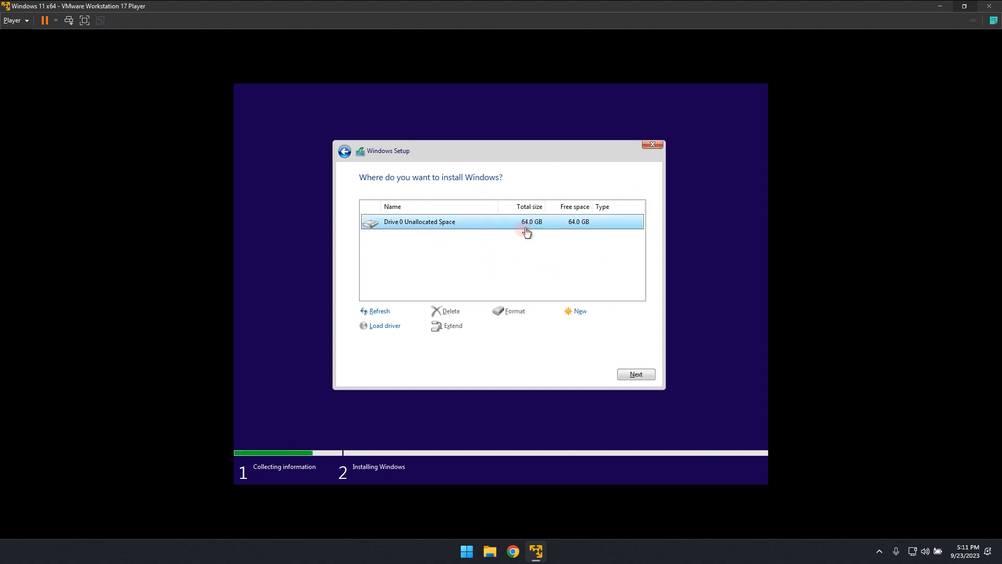
{"action": "left_click", "coordinate": [640, 374]}
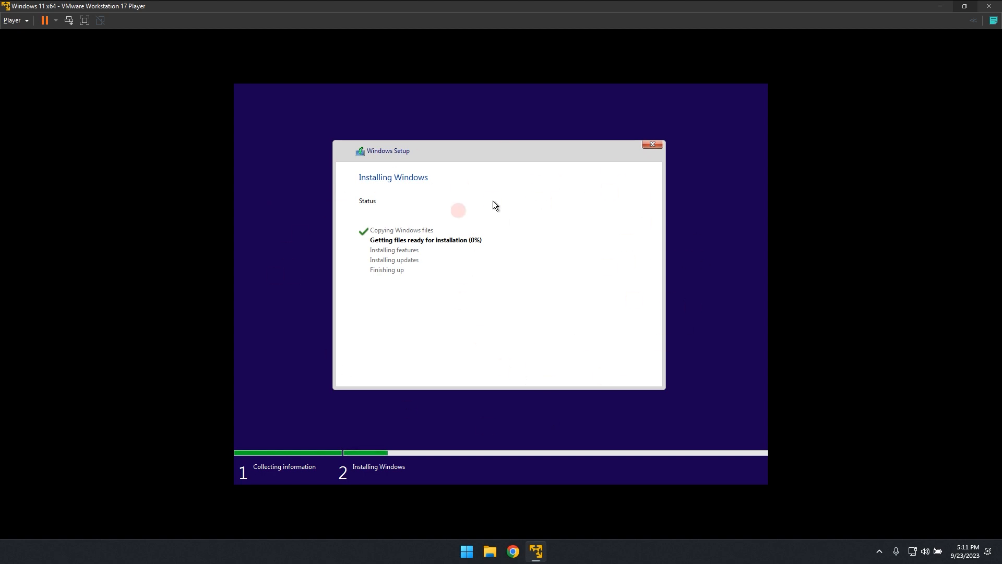
{"action": "key", "text": "Num_Lock"}
{"action": "key", "text": "Num_Lock"}
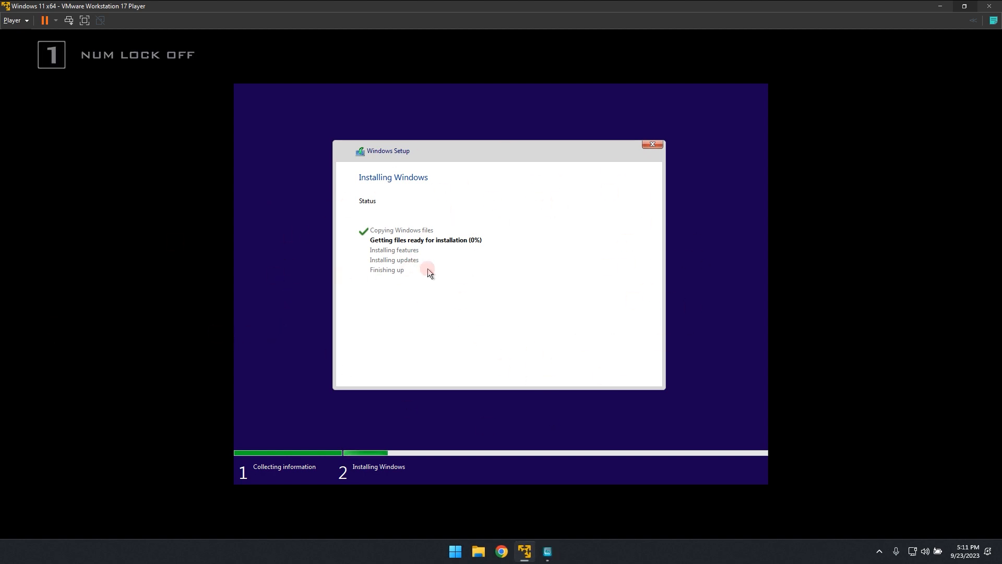
{"action": "left_click", "coordinate": [488, 278]}
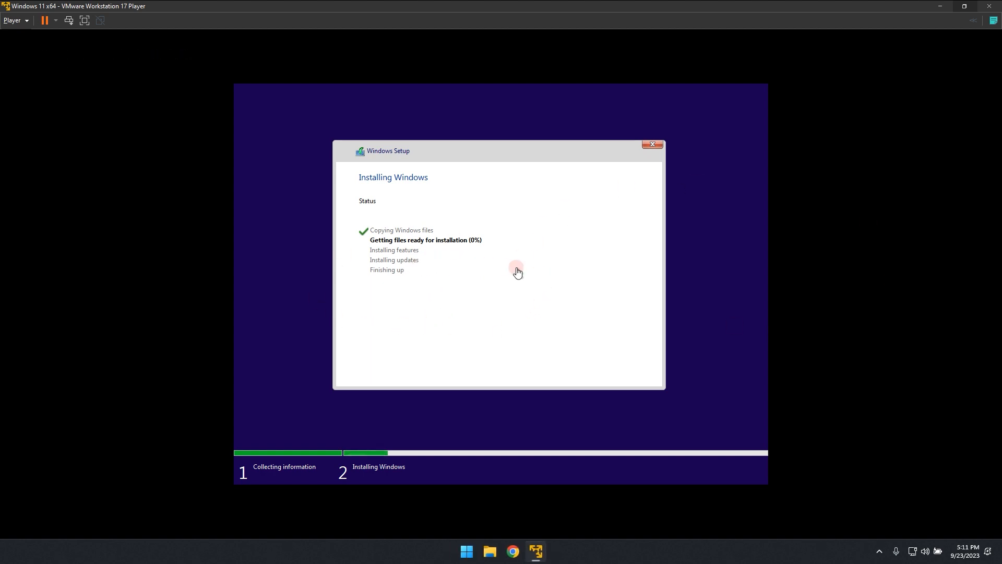
{"action": "key", "text": "Num_Lock"}
{"action": "key", "text": "Num_Lock"}
{"action": "key", "text": "Num_Lock"}
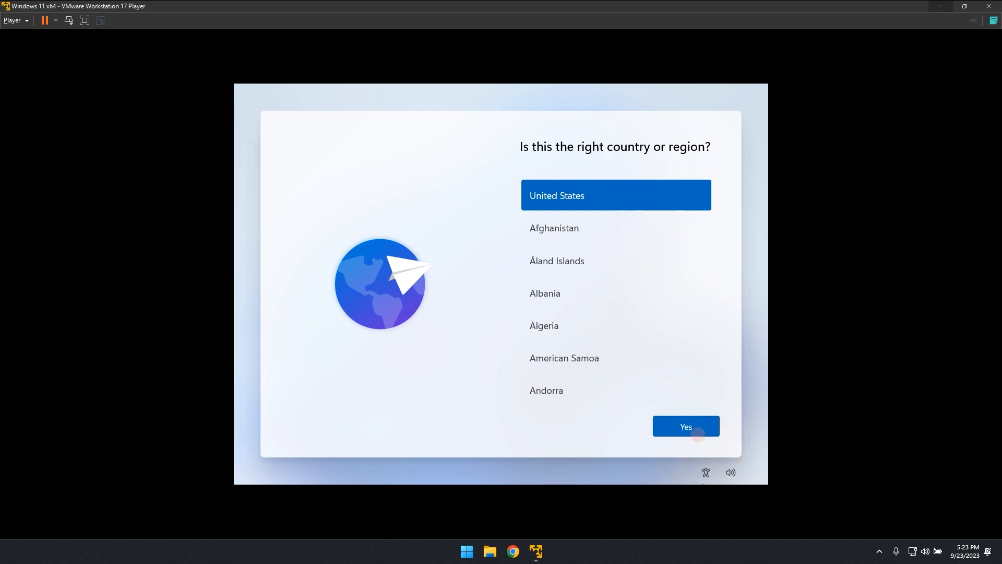
Confirm United States as the country or region in the Windows 11 first-run setup.
{"action": "left_click", "coordinate": [695, 431]}
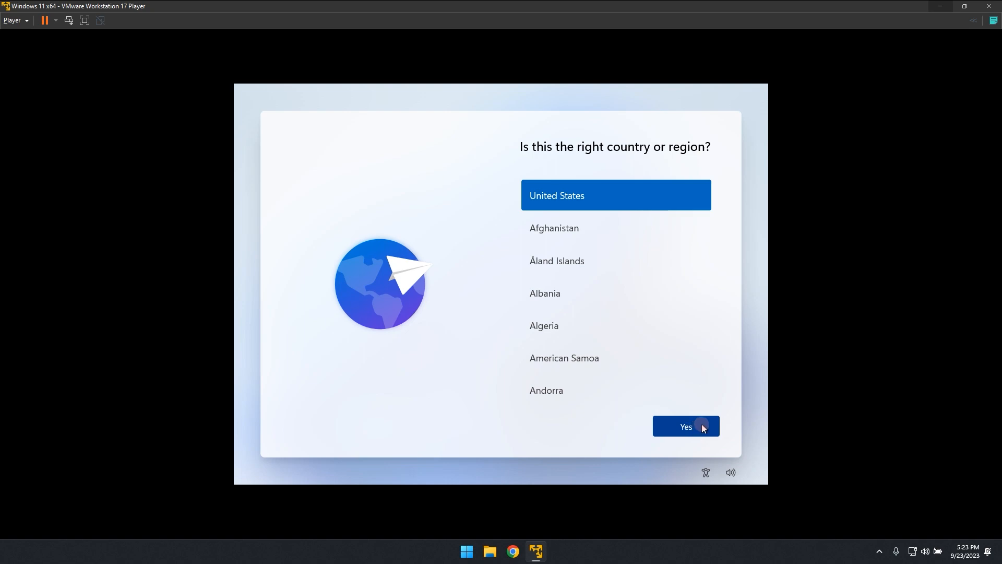